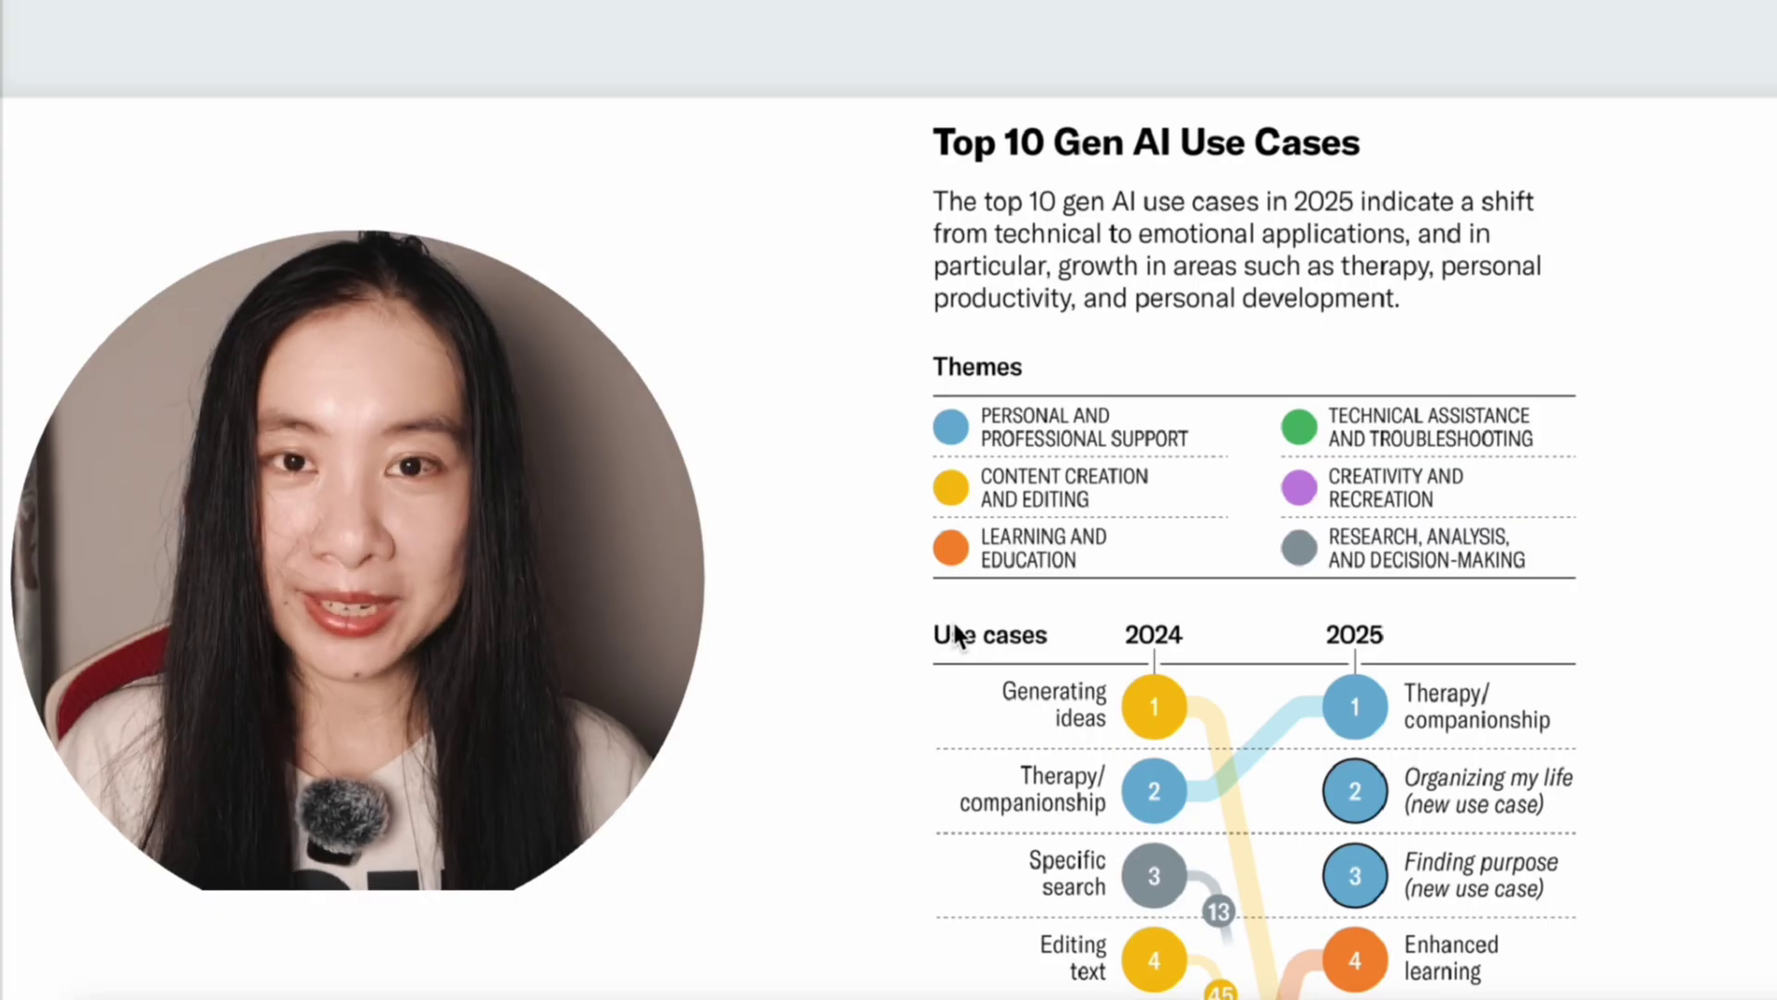
- Scroll through the HBR 2025 Gen AI use-case article and its Top 10 chart
scroll(958, 634, down, 4)
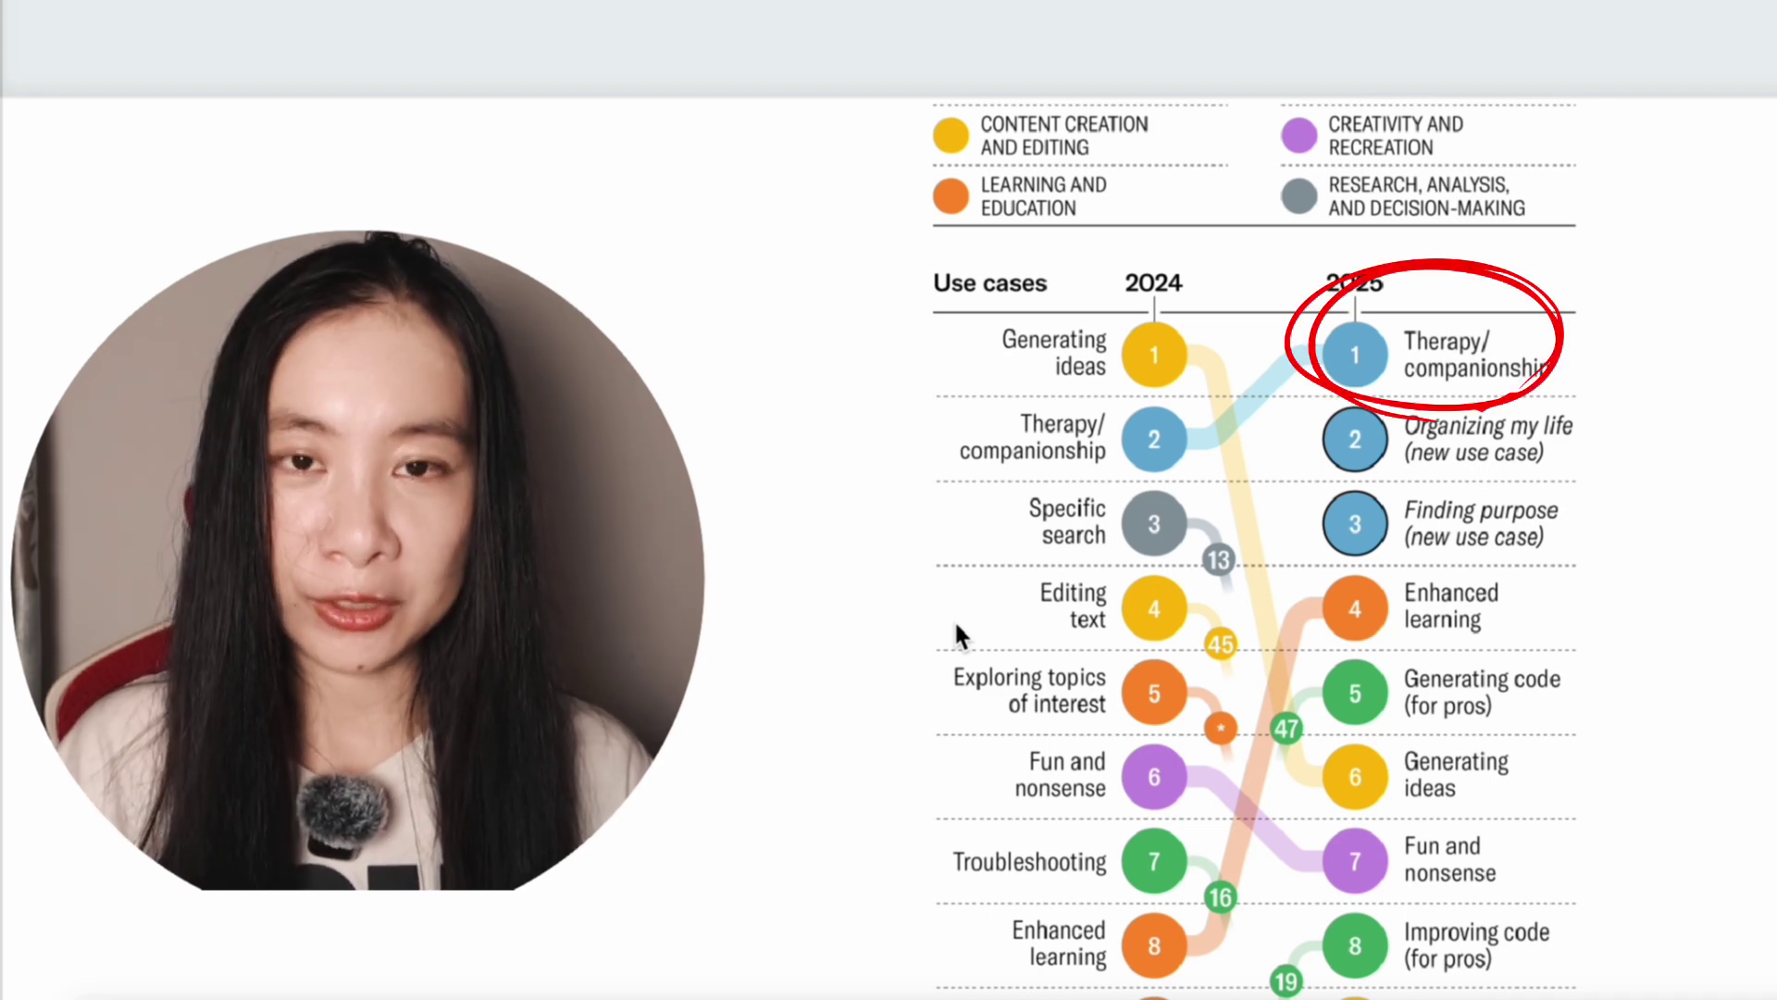
scroll(768, 552, up, 6)
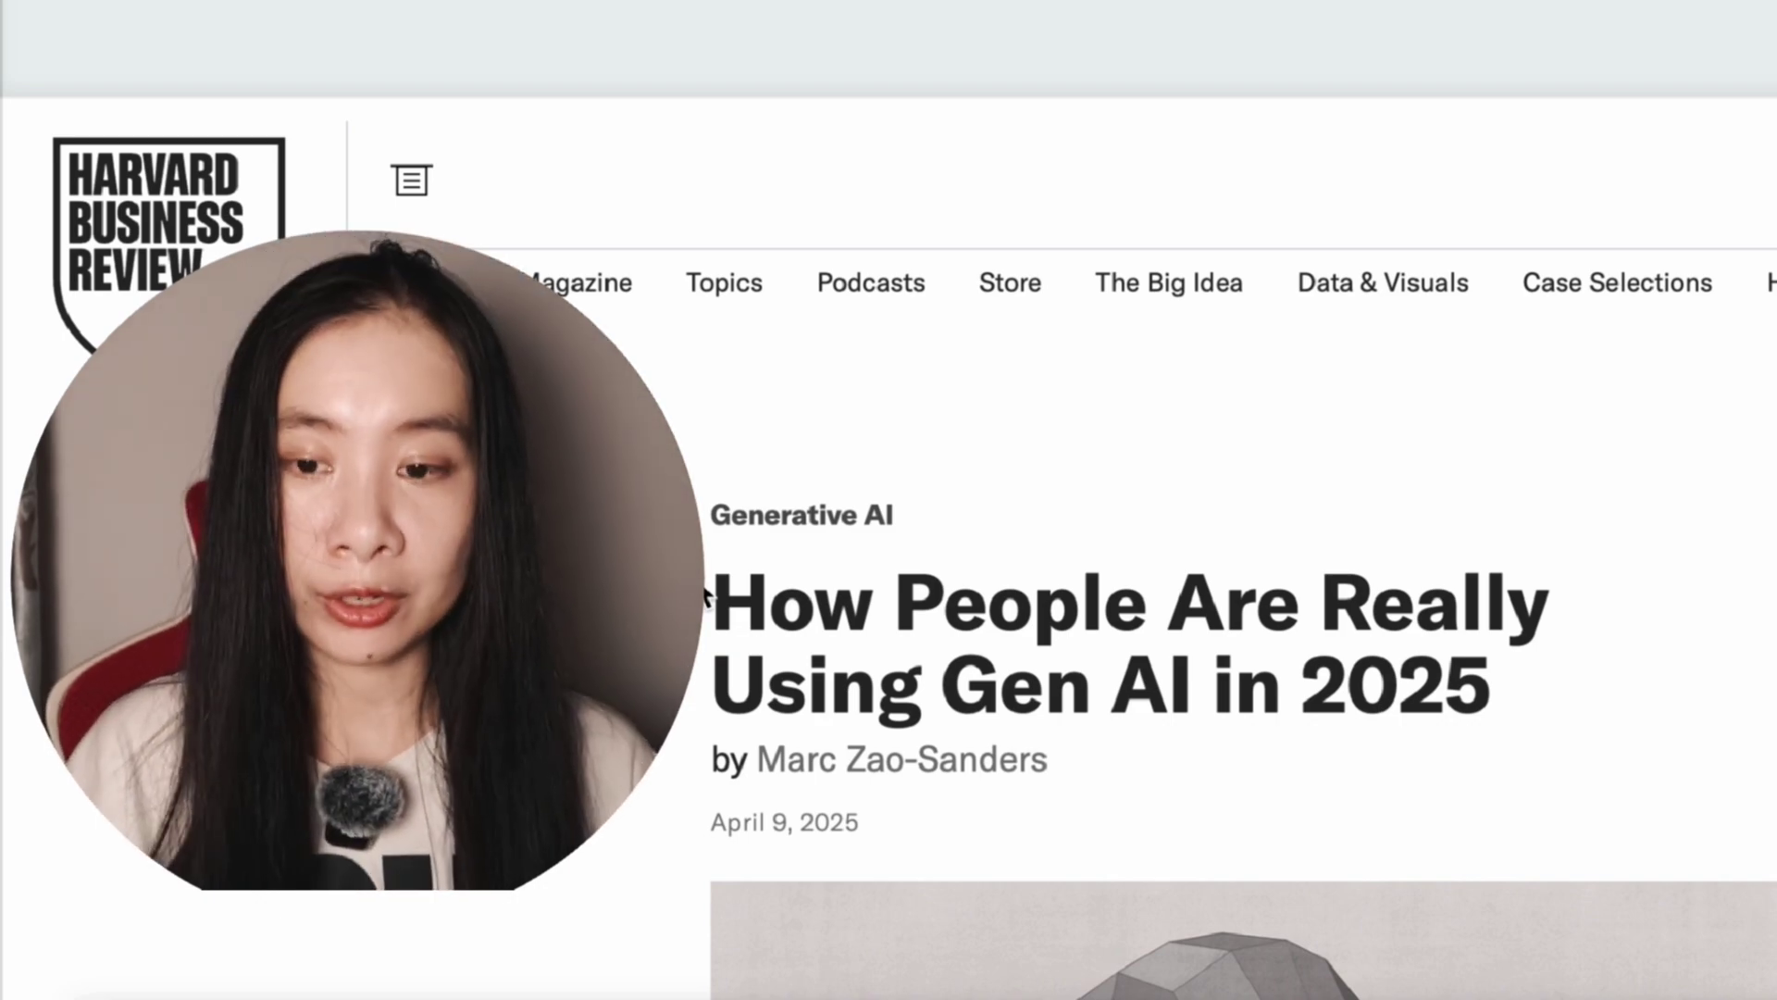
scroll(613, 848, down, 15)
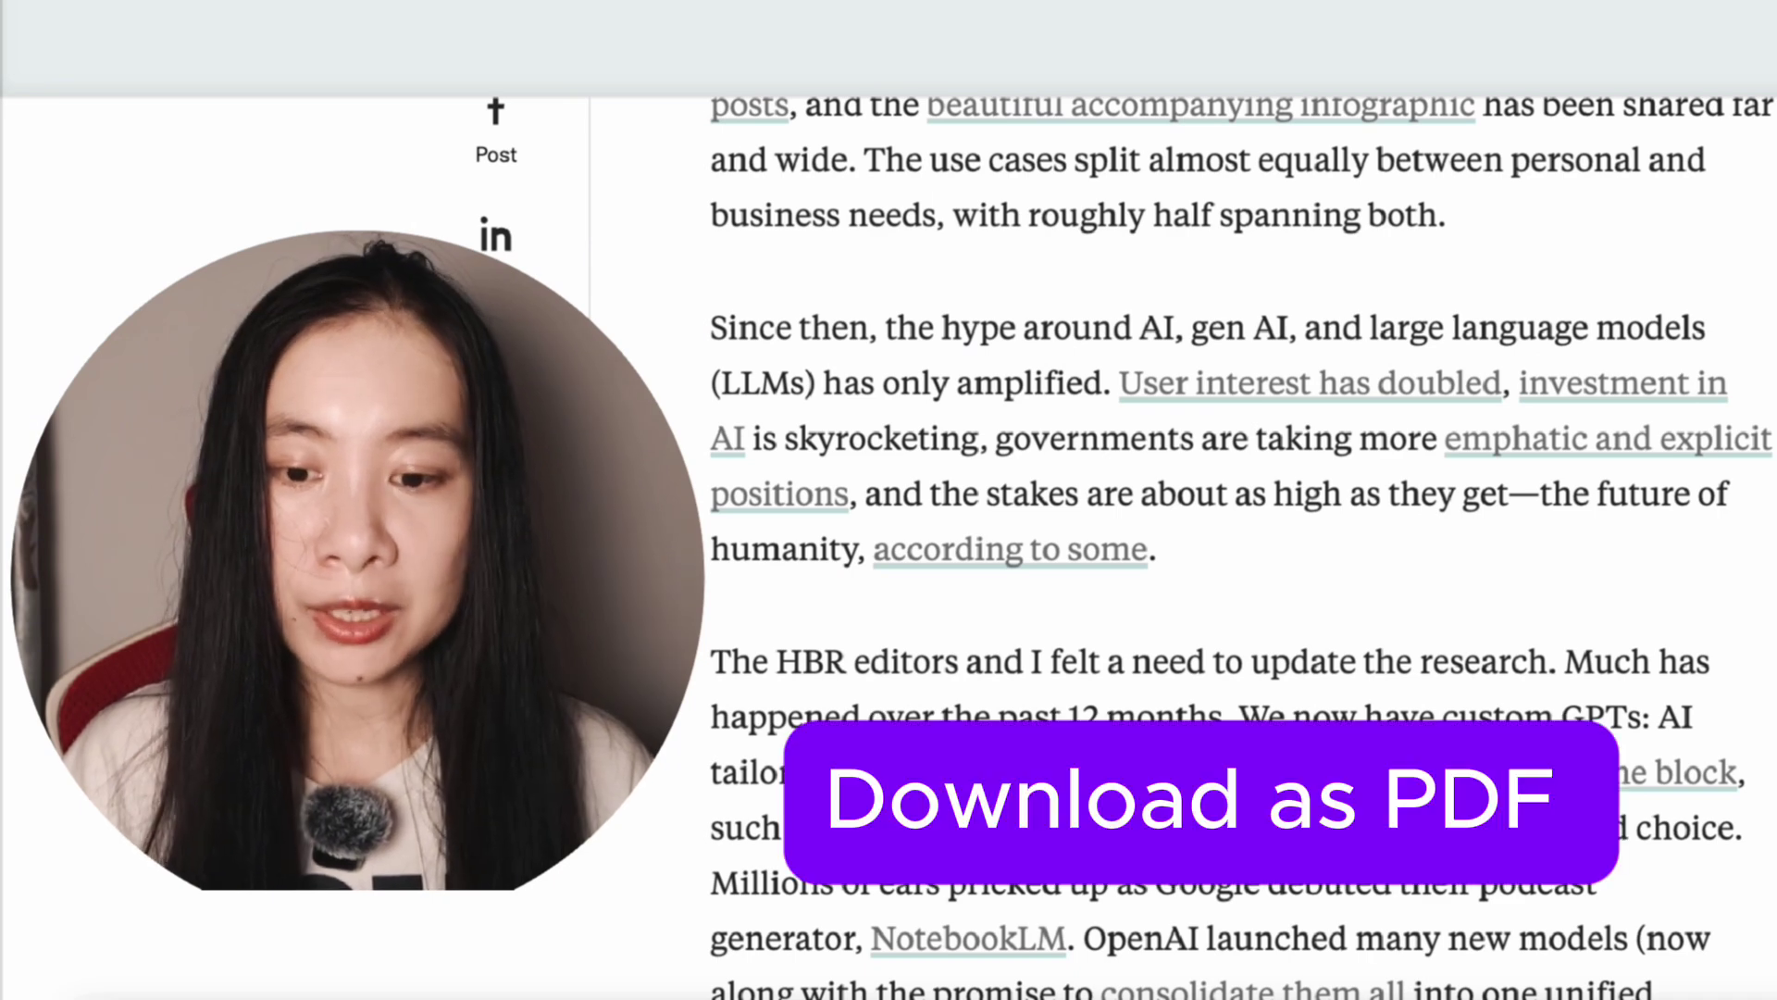
scroll(780, 431, up, 15)
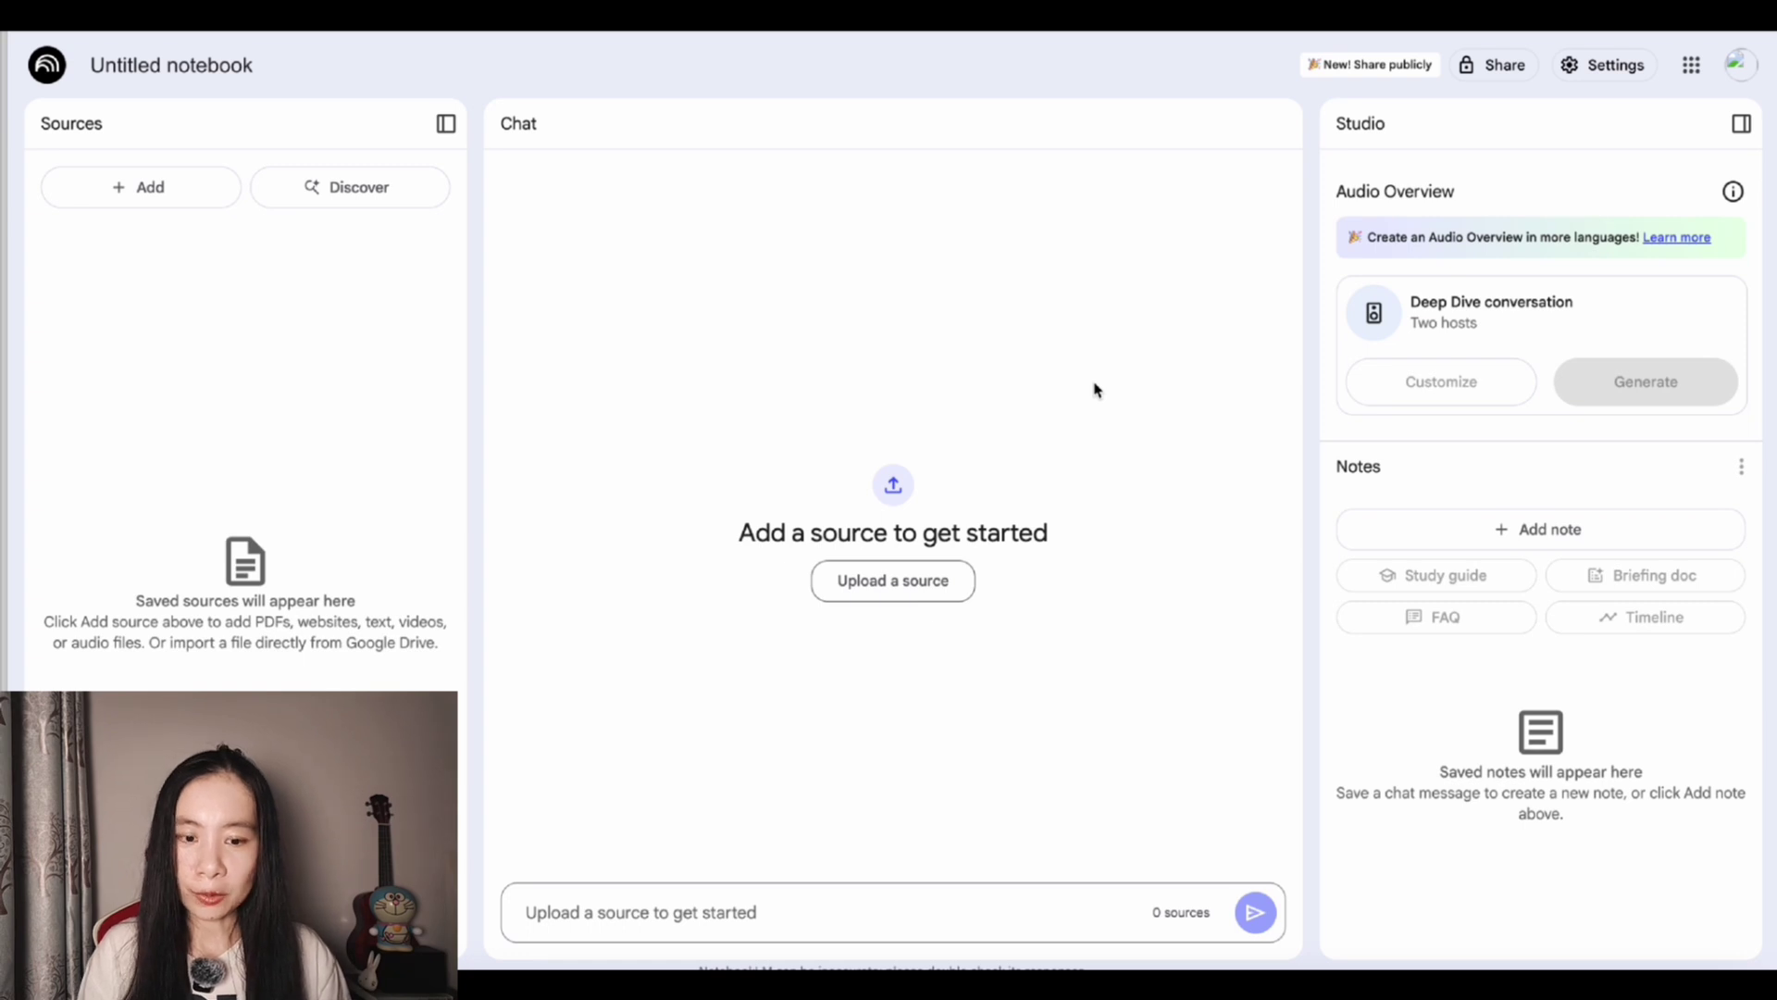
- Title the notebook 'GenAI Usage Trend' and request a Question-Evidence-Conclusion summary of the article
click(245, 74)
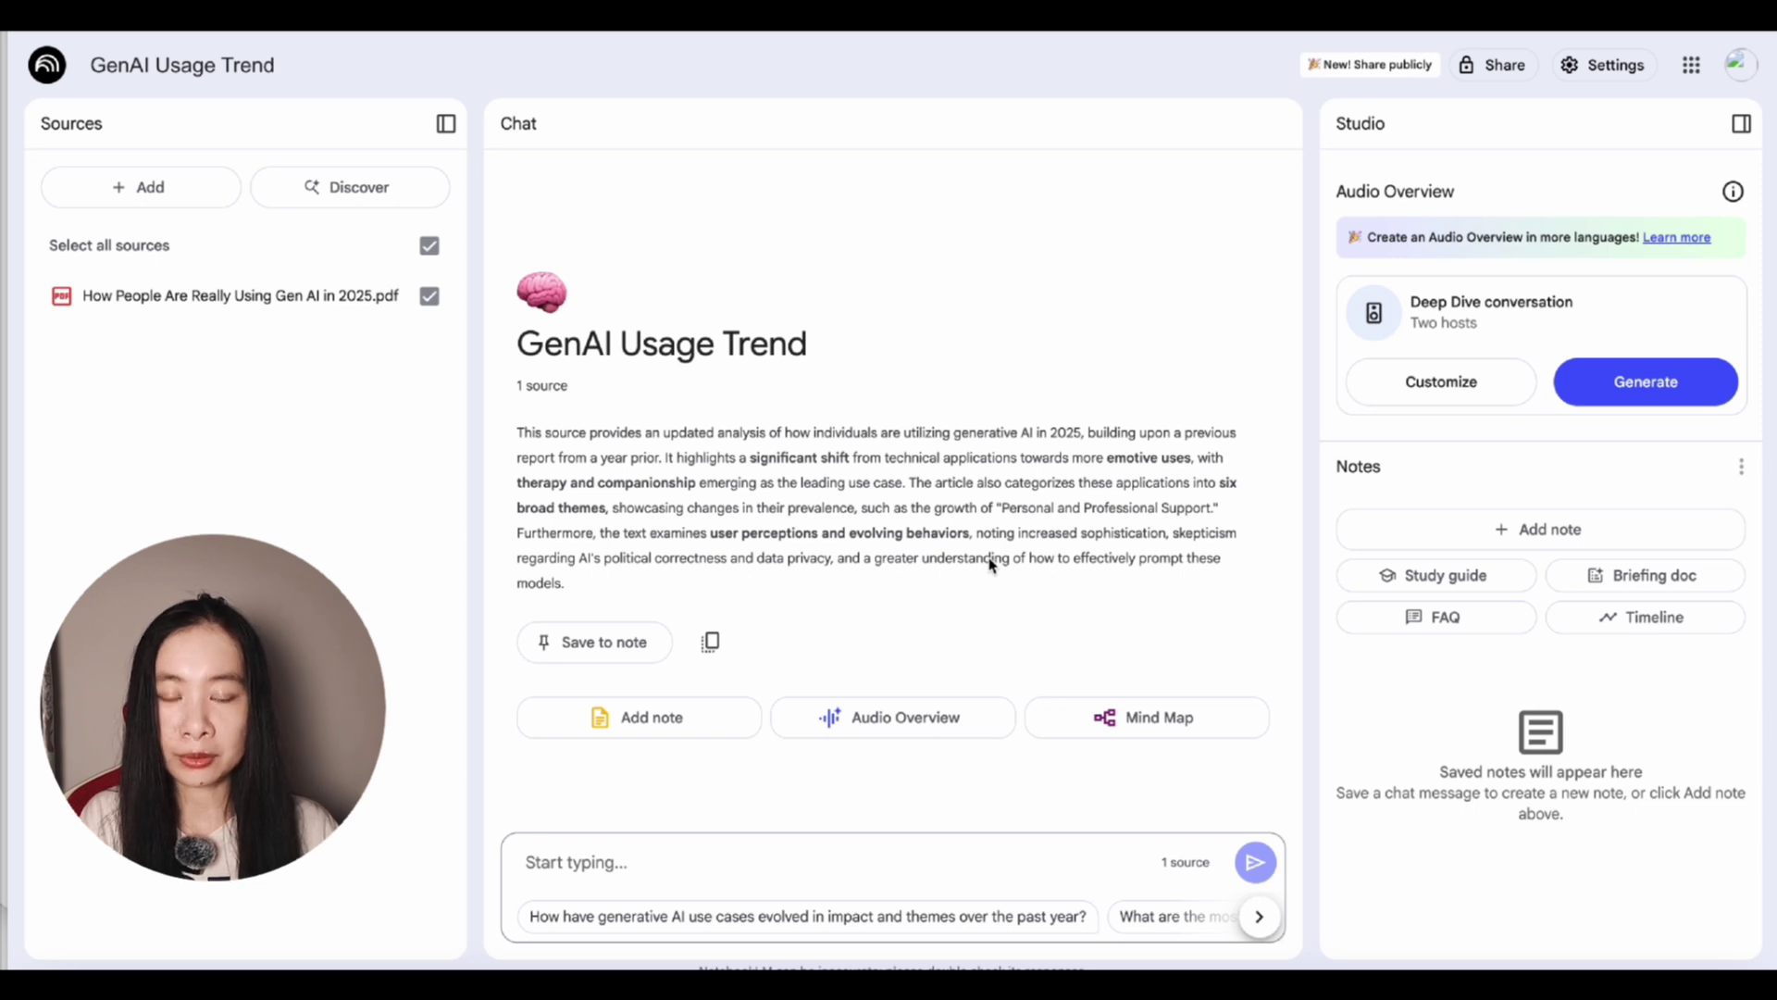
text(Please summarize this article use the Question-Evidence-Conclusion framework.)
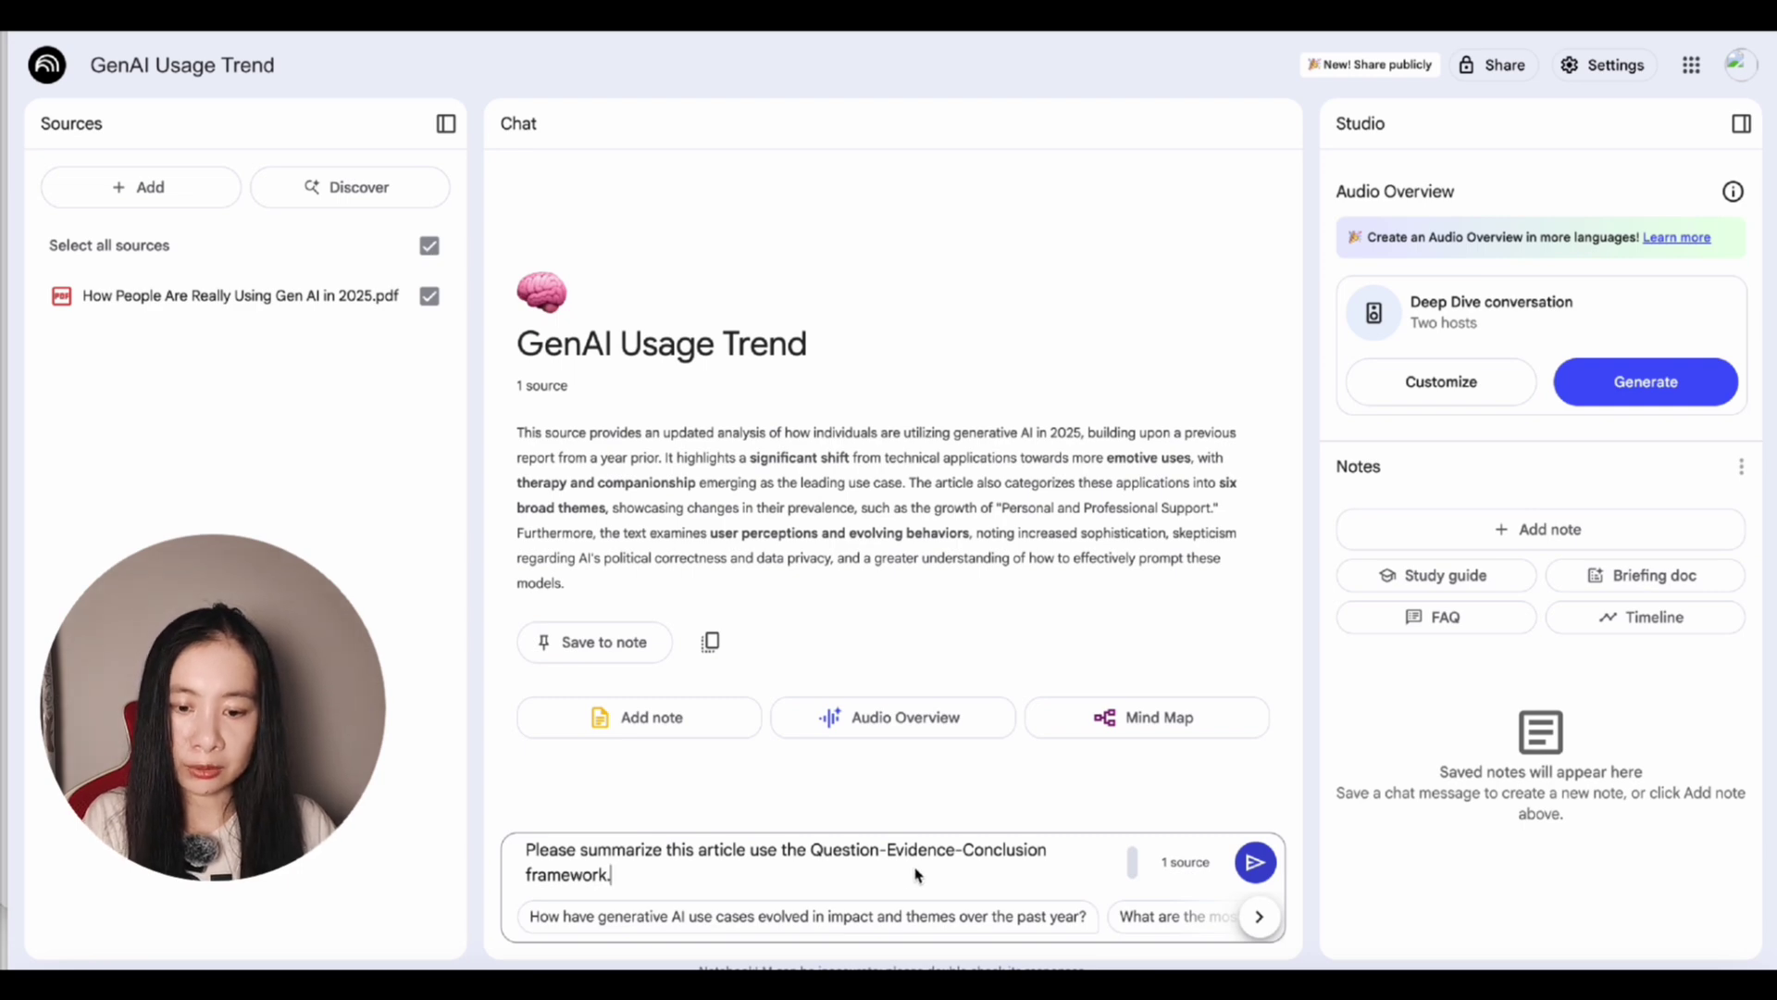
click(1255, 862)
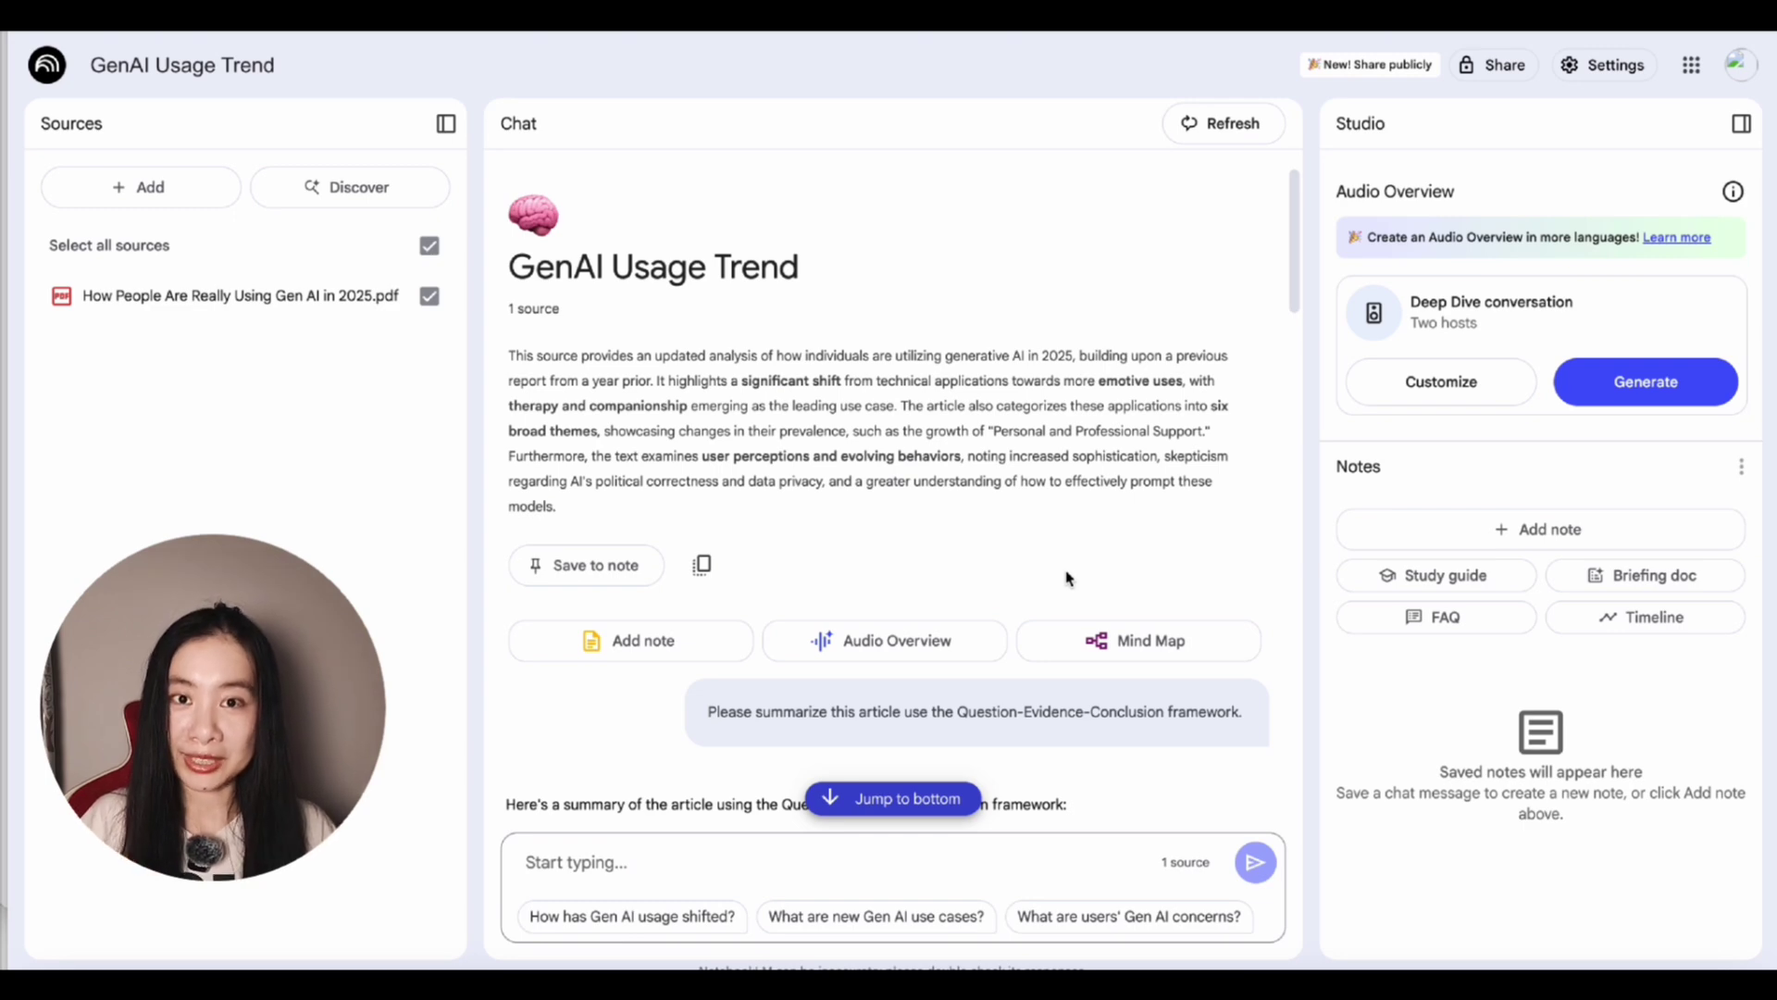
scroll(926, 569, down, 3)
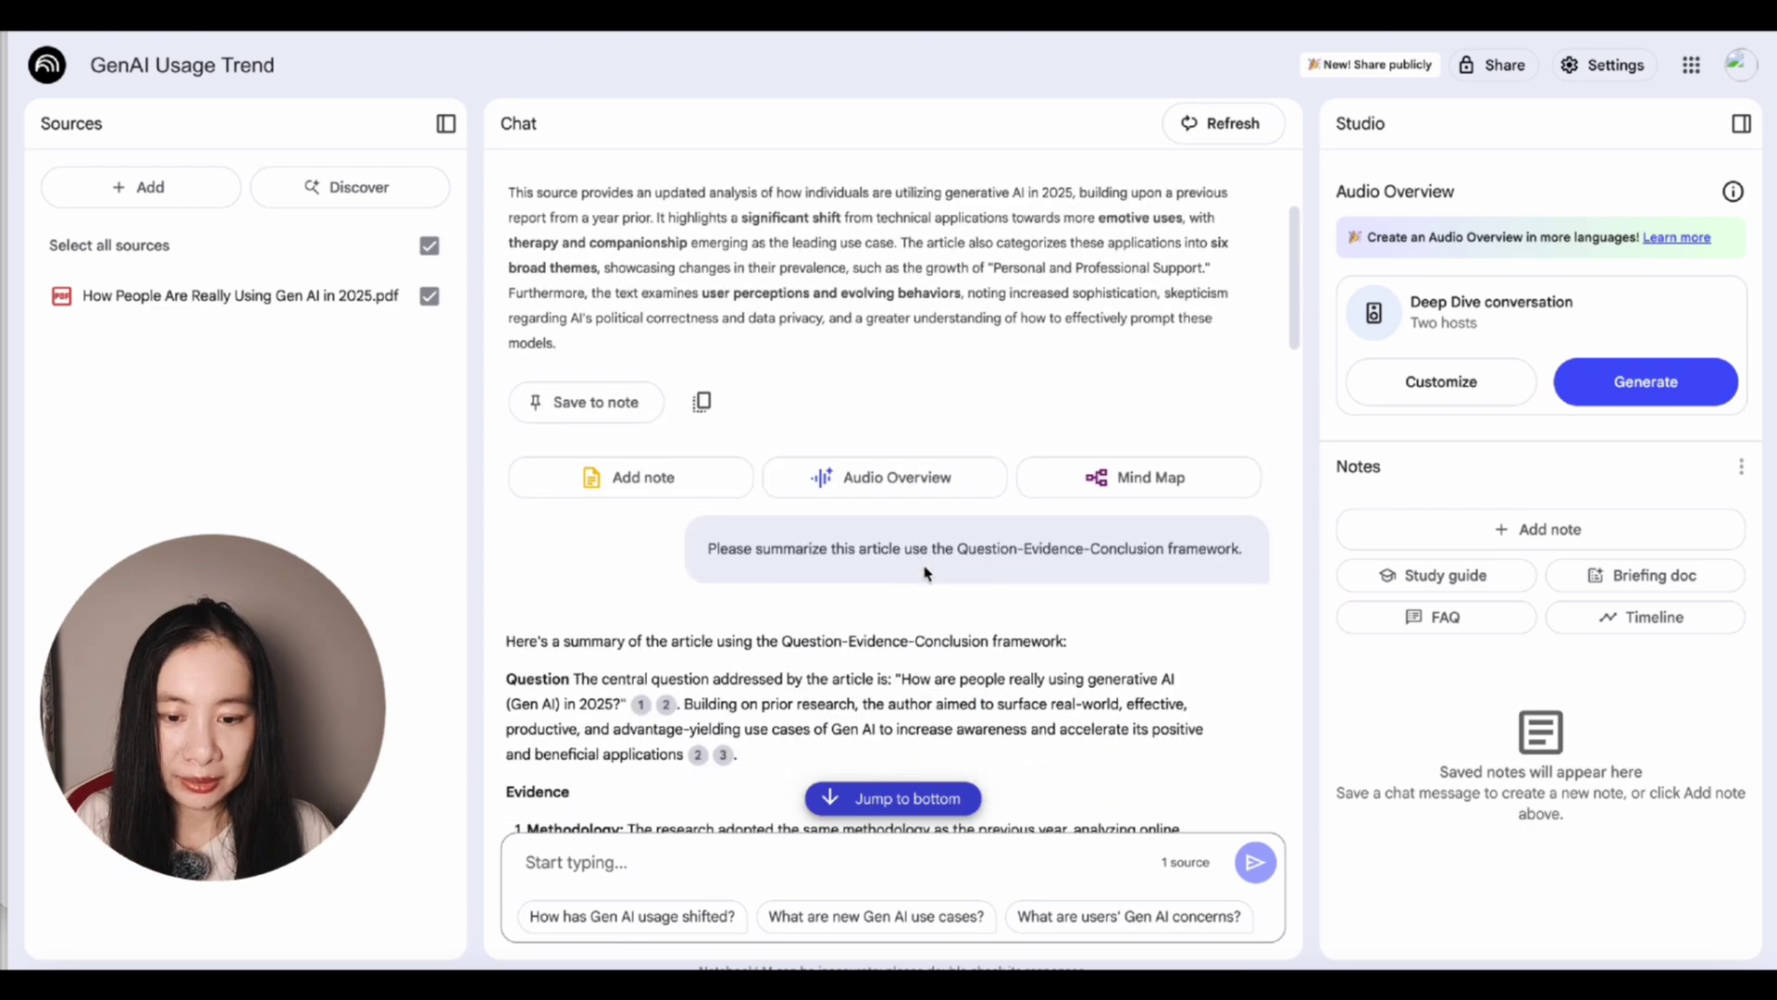
scroll(925, 569, down, 3)
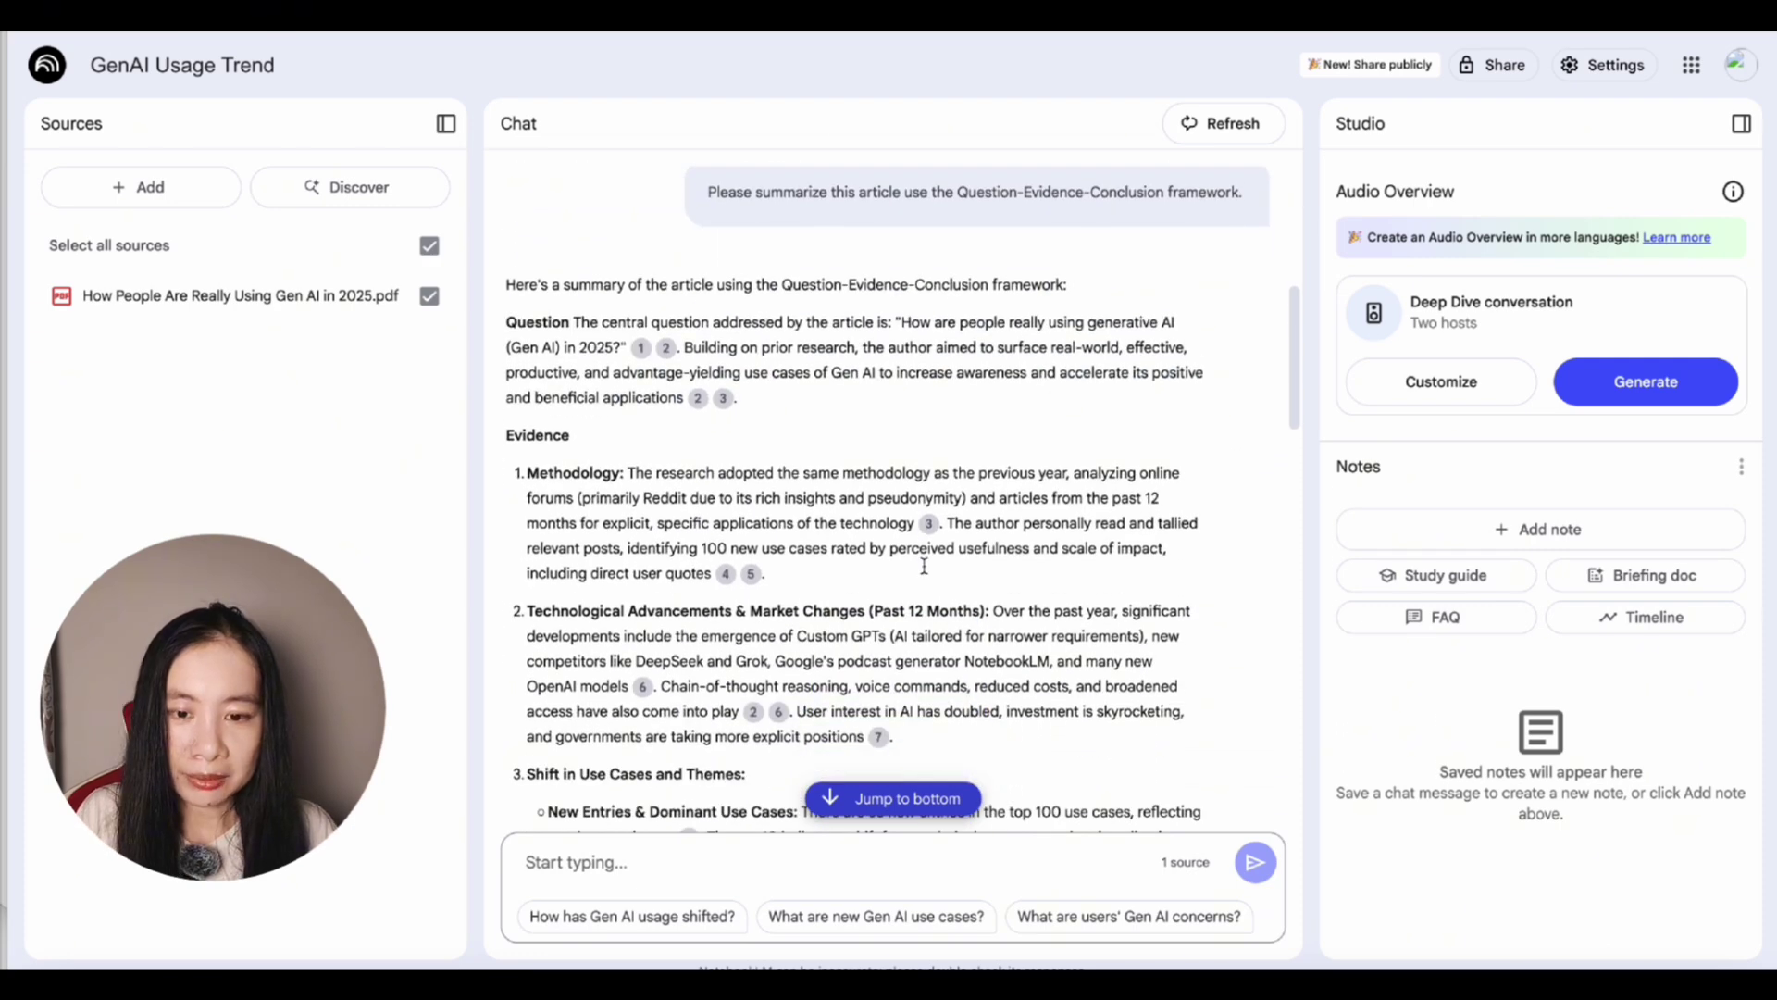
scroll(924, 566, down, 1)
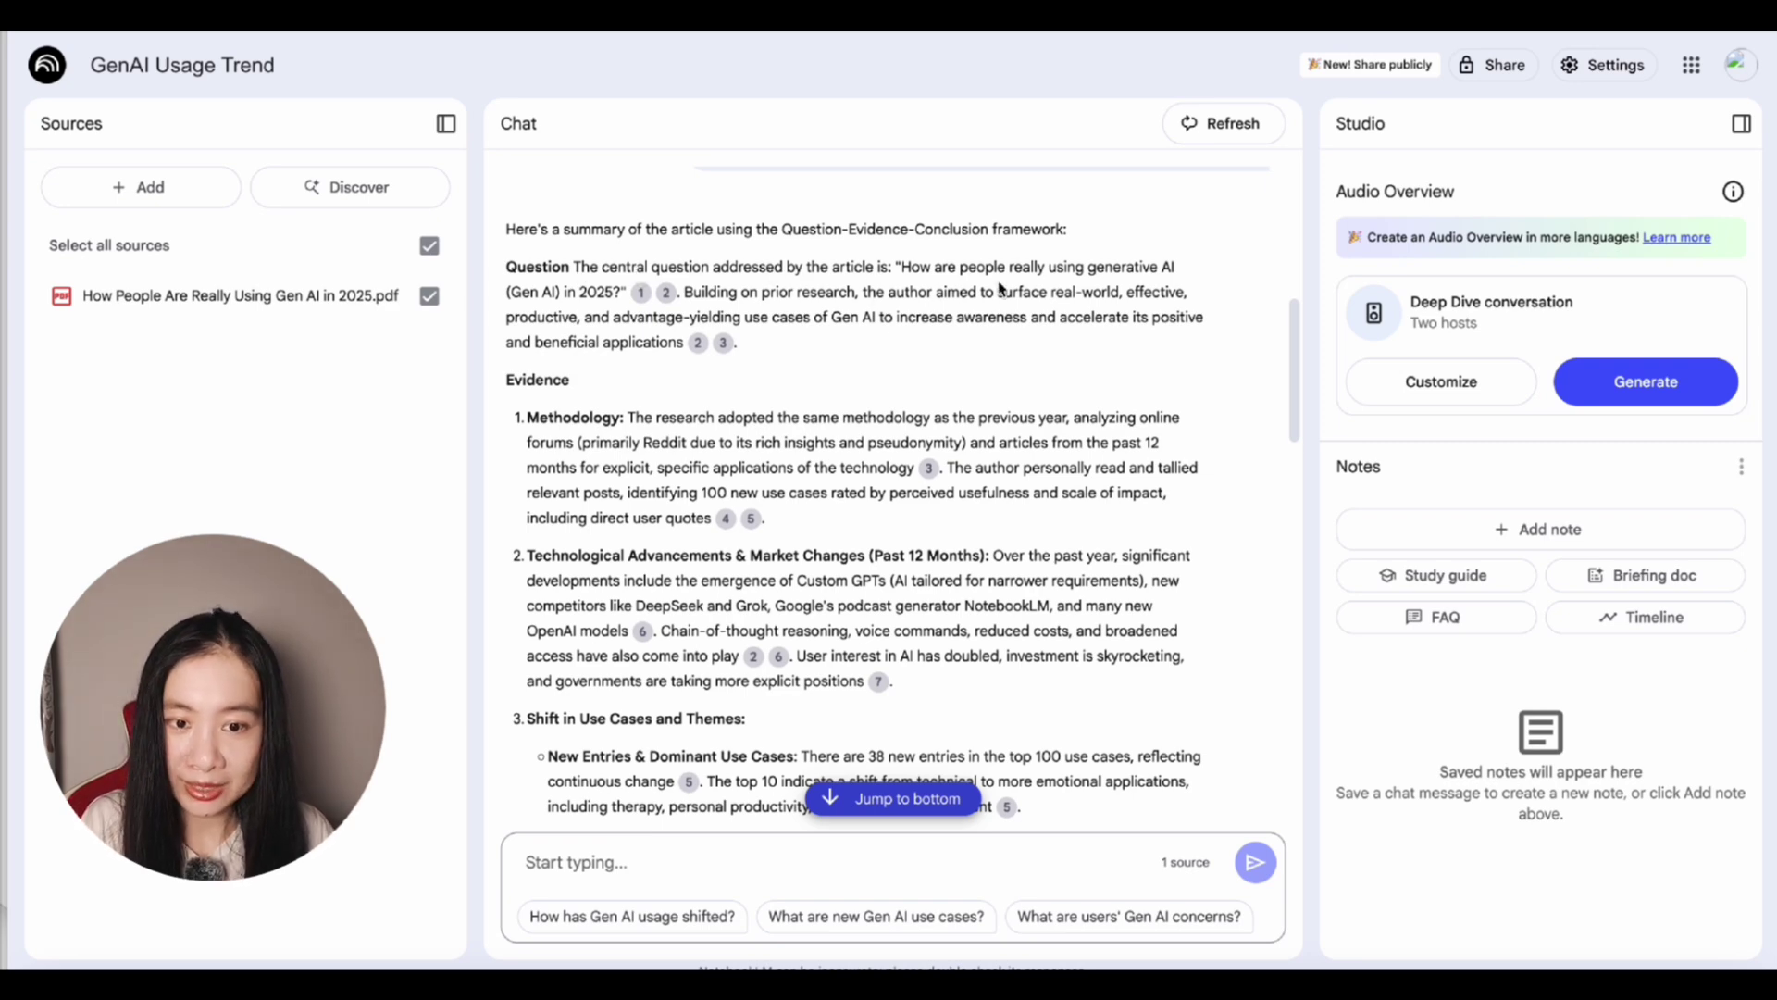
scroll(713, 361, down, 1)
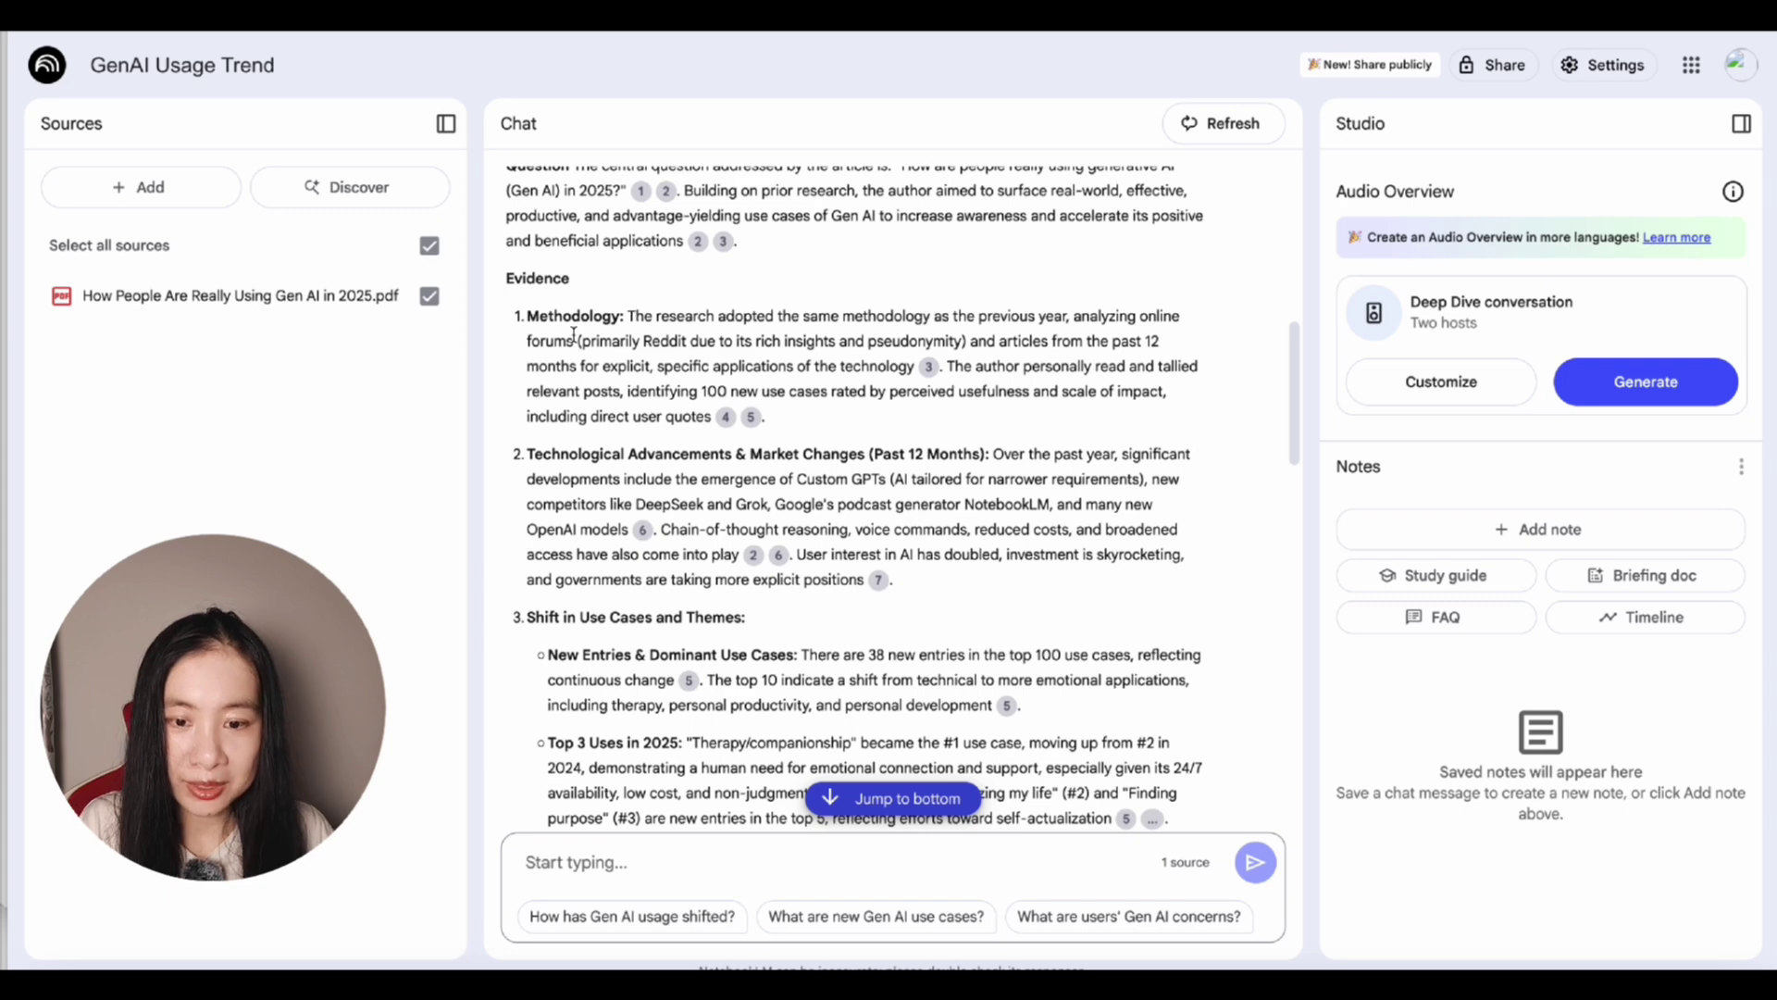
scroll(629, 338, down, 2)
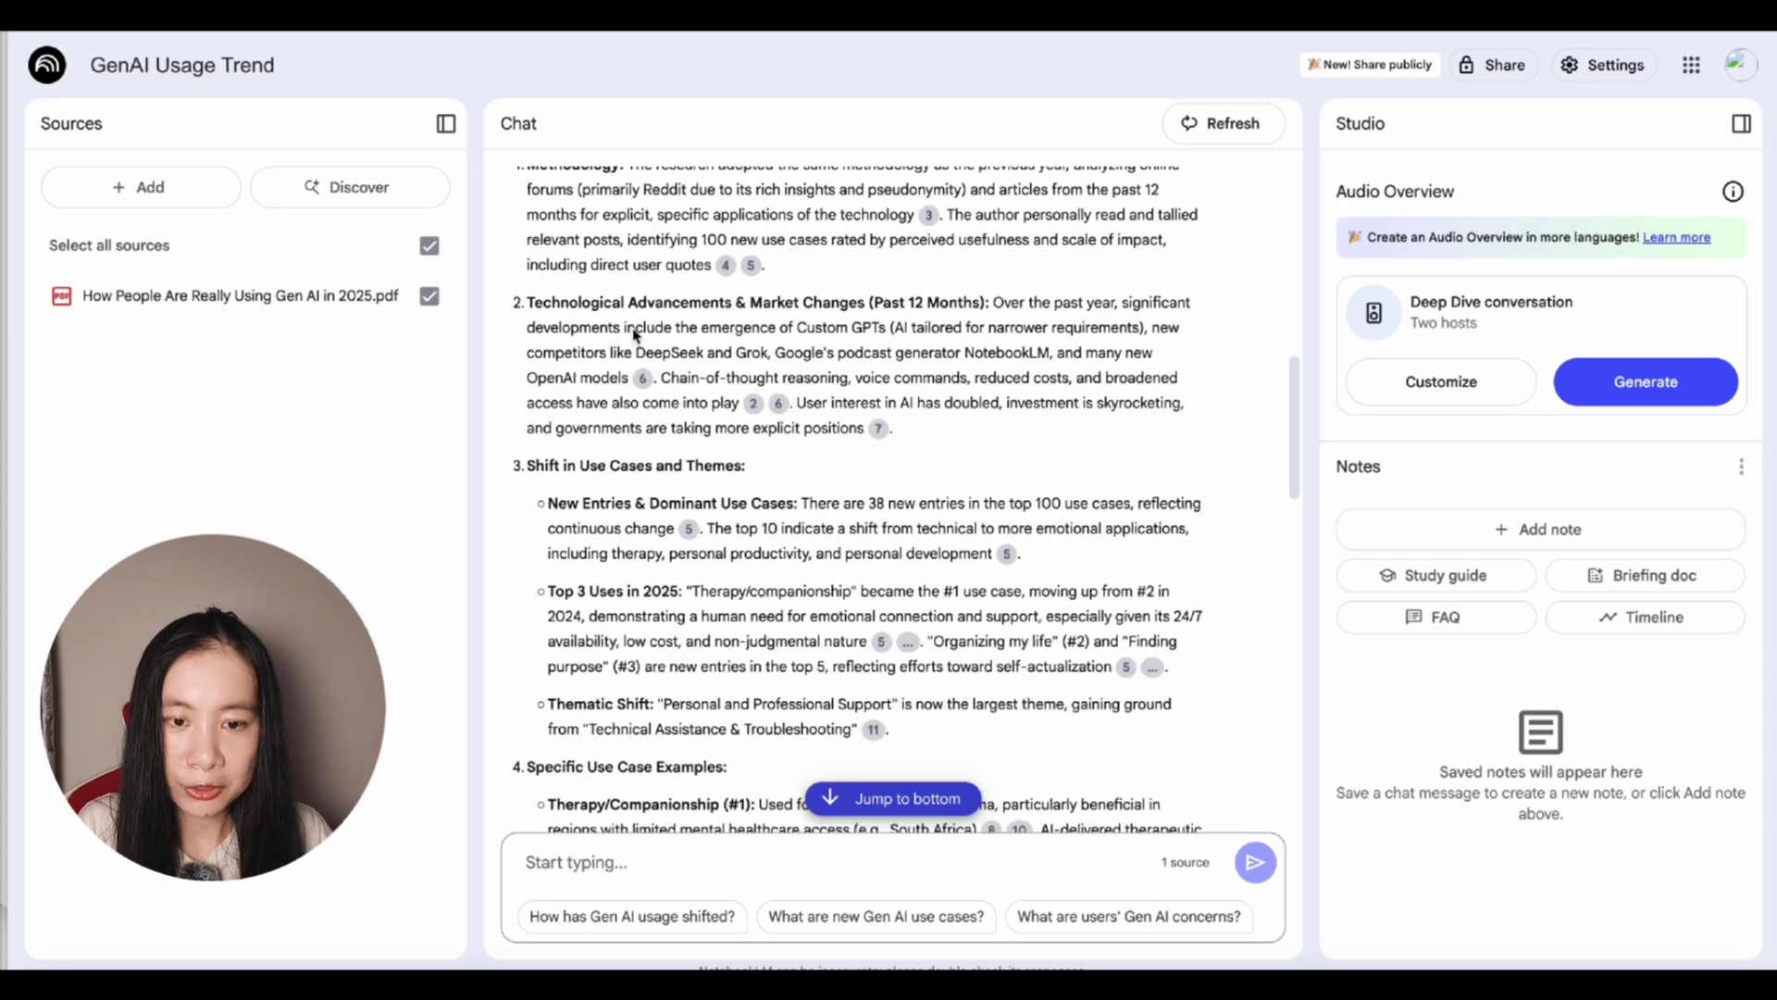
scroll(757, 578, down, 1)
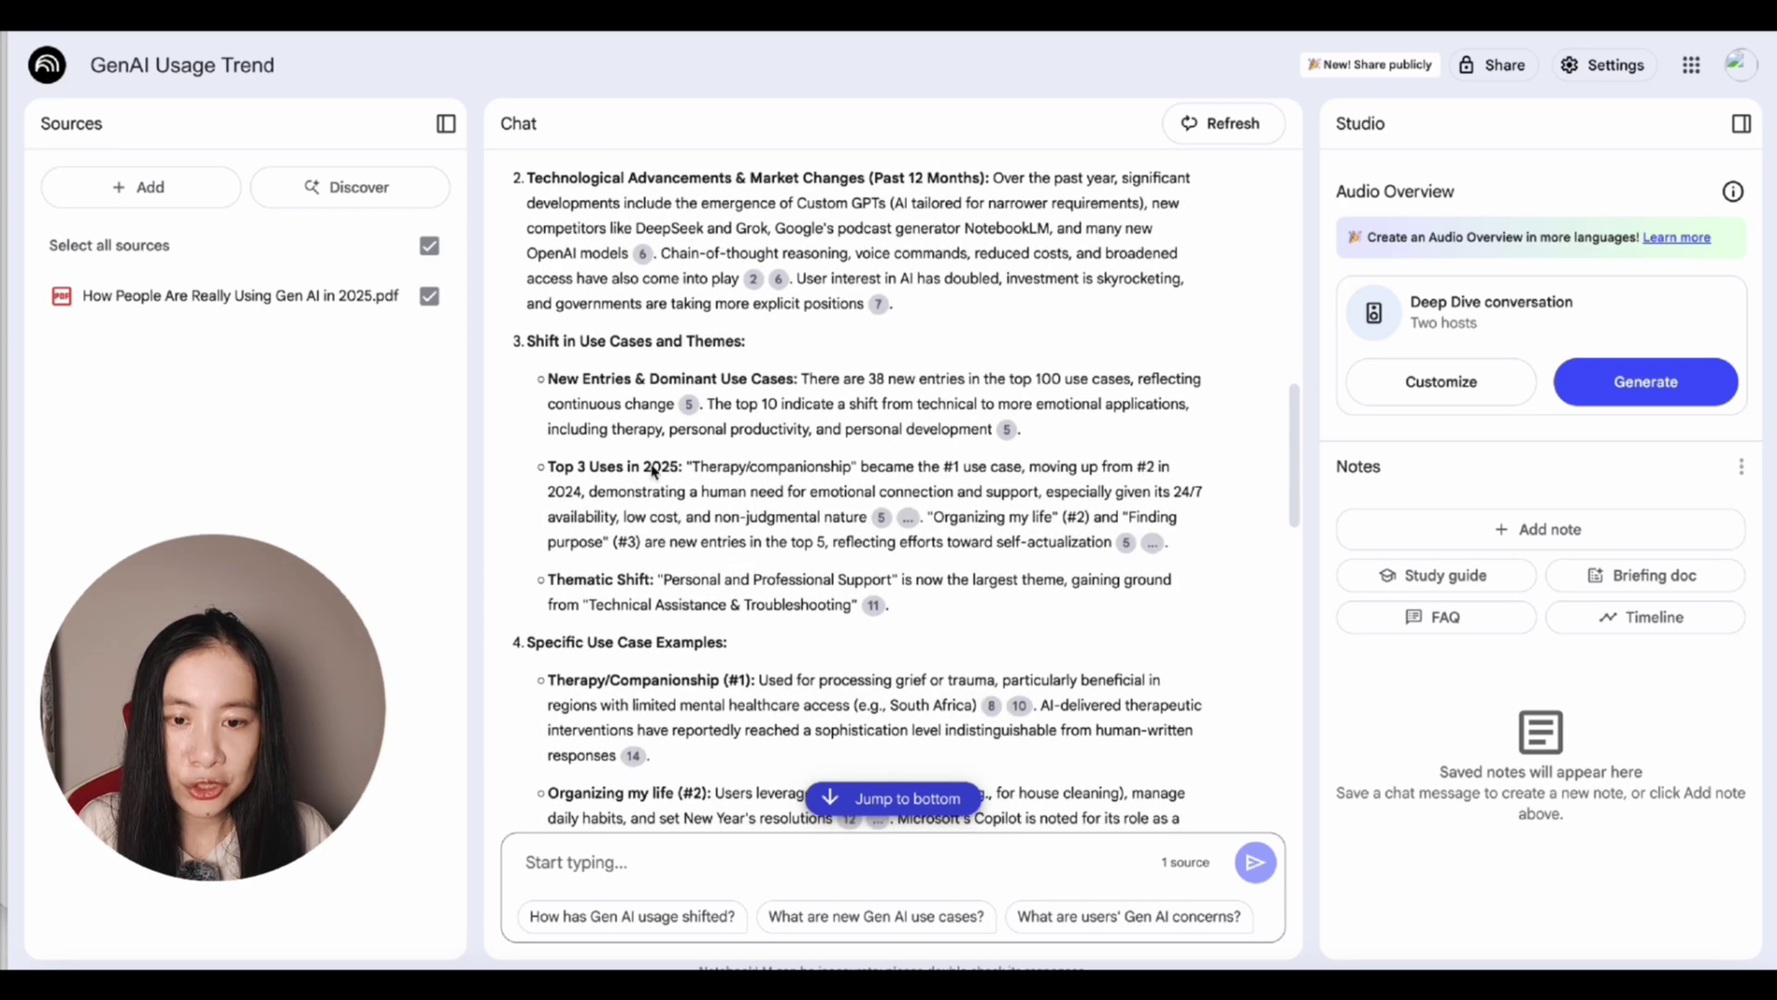
scroll(664, 503, down, 3)
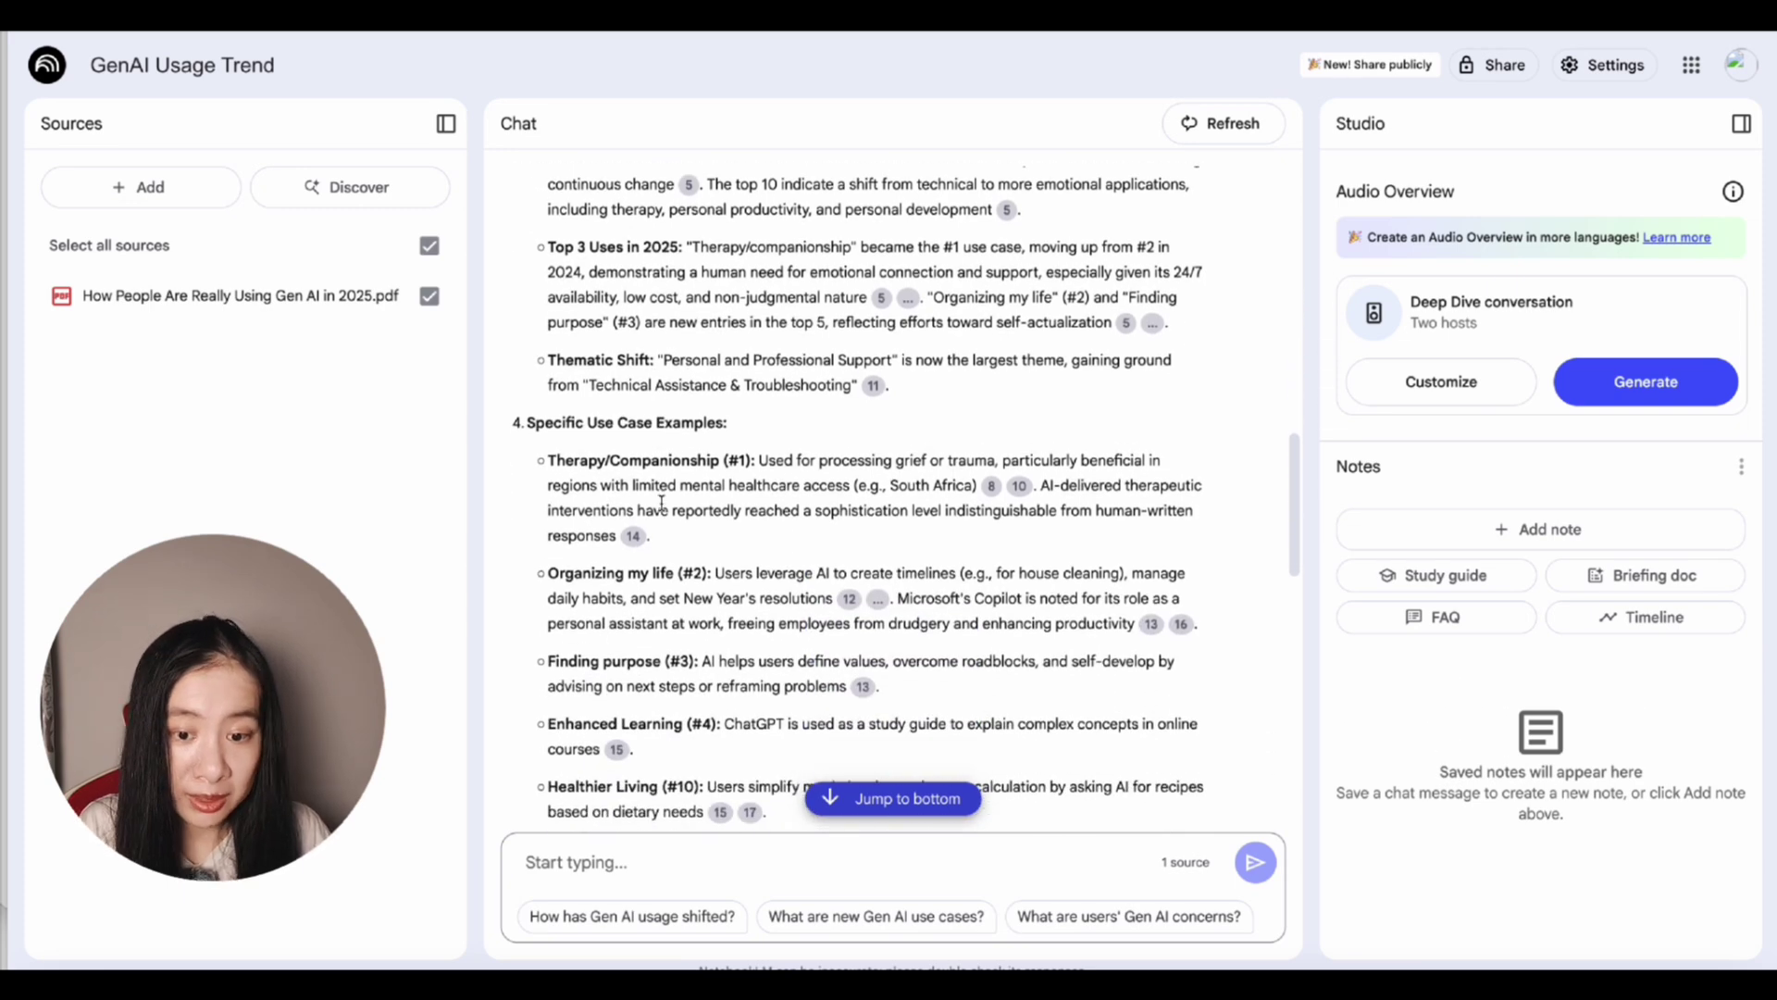
scroll(661, 503, down, 15)
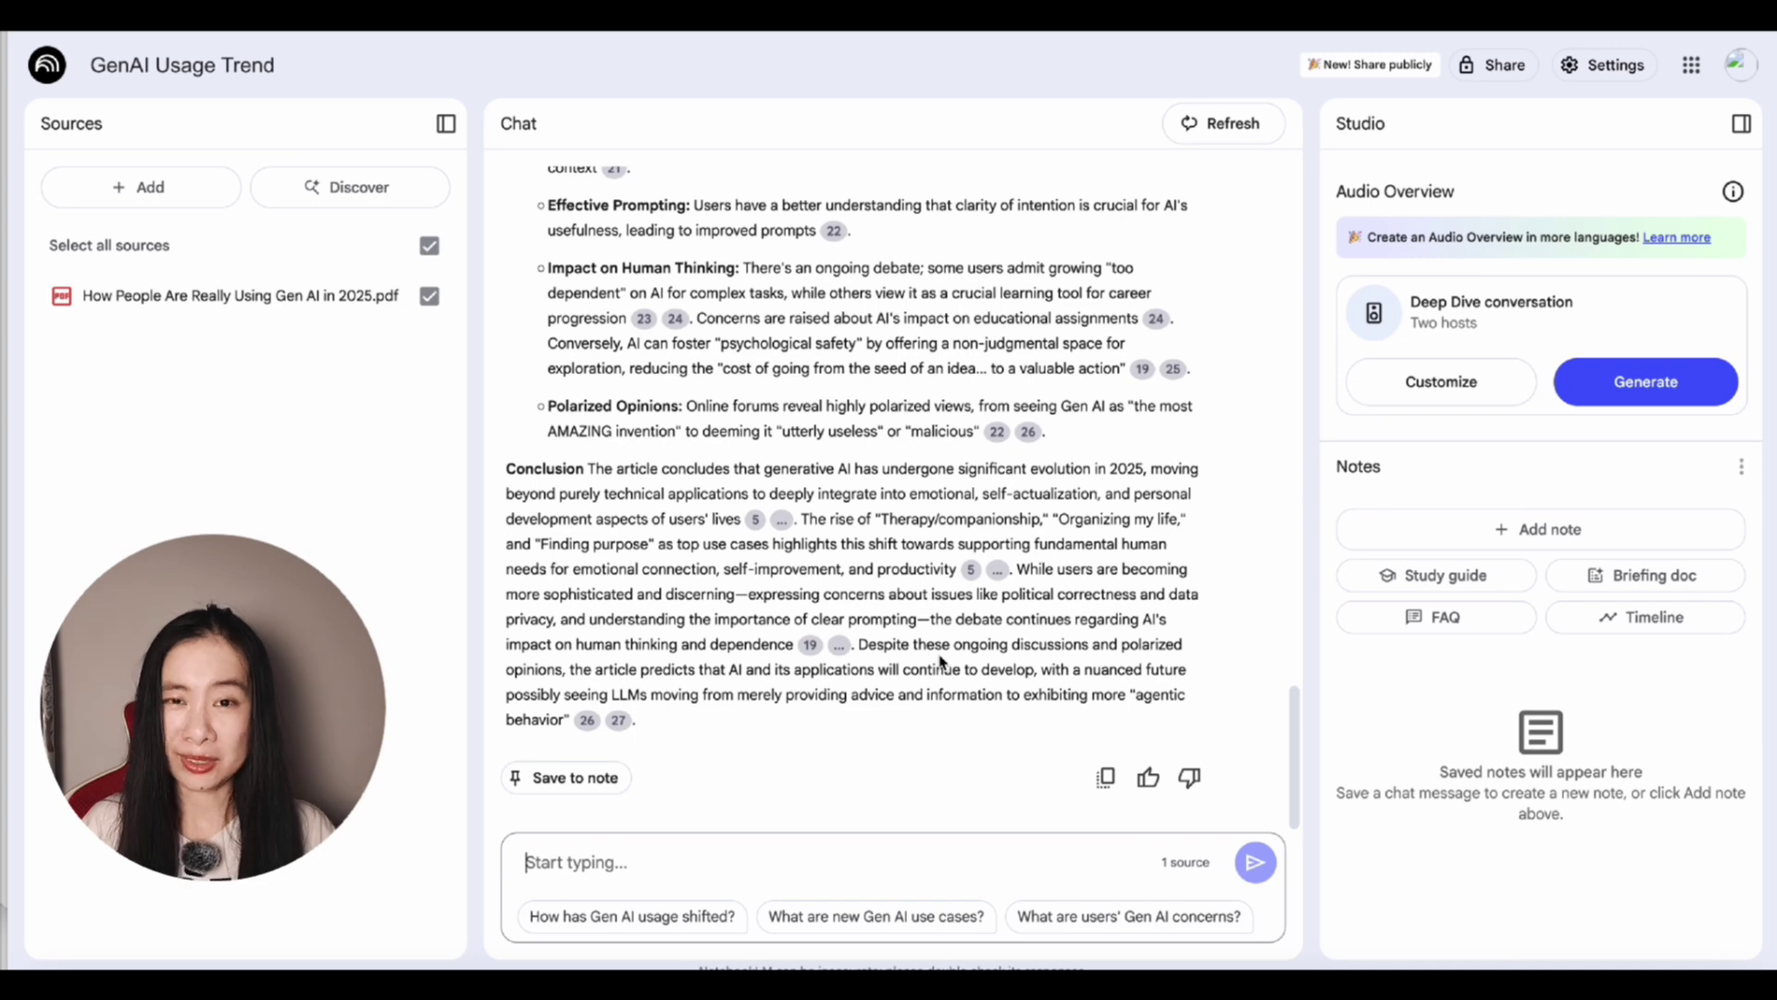
- Ask 'What are the limitations in this article?' and read the answer on self-reported data and 12-month scope
text(What are the limitations)
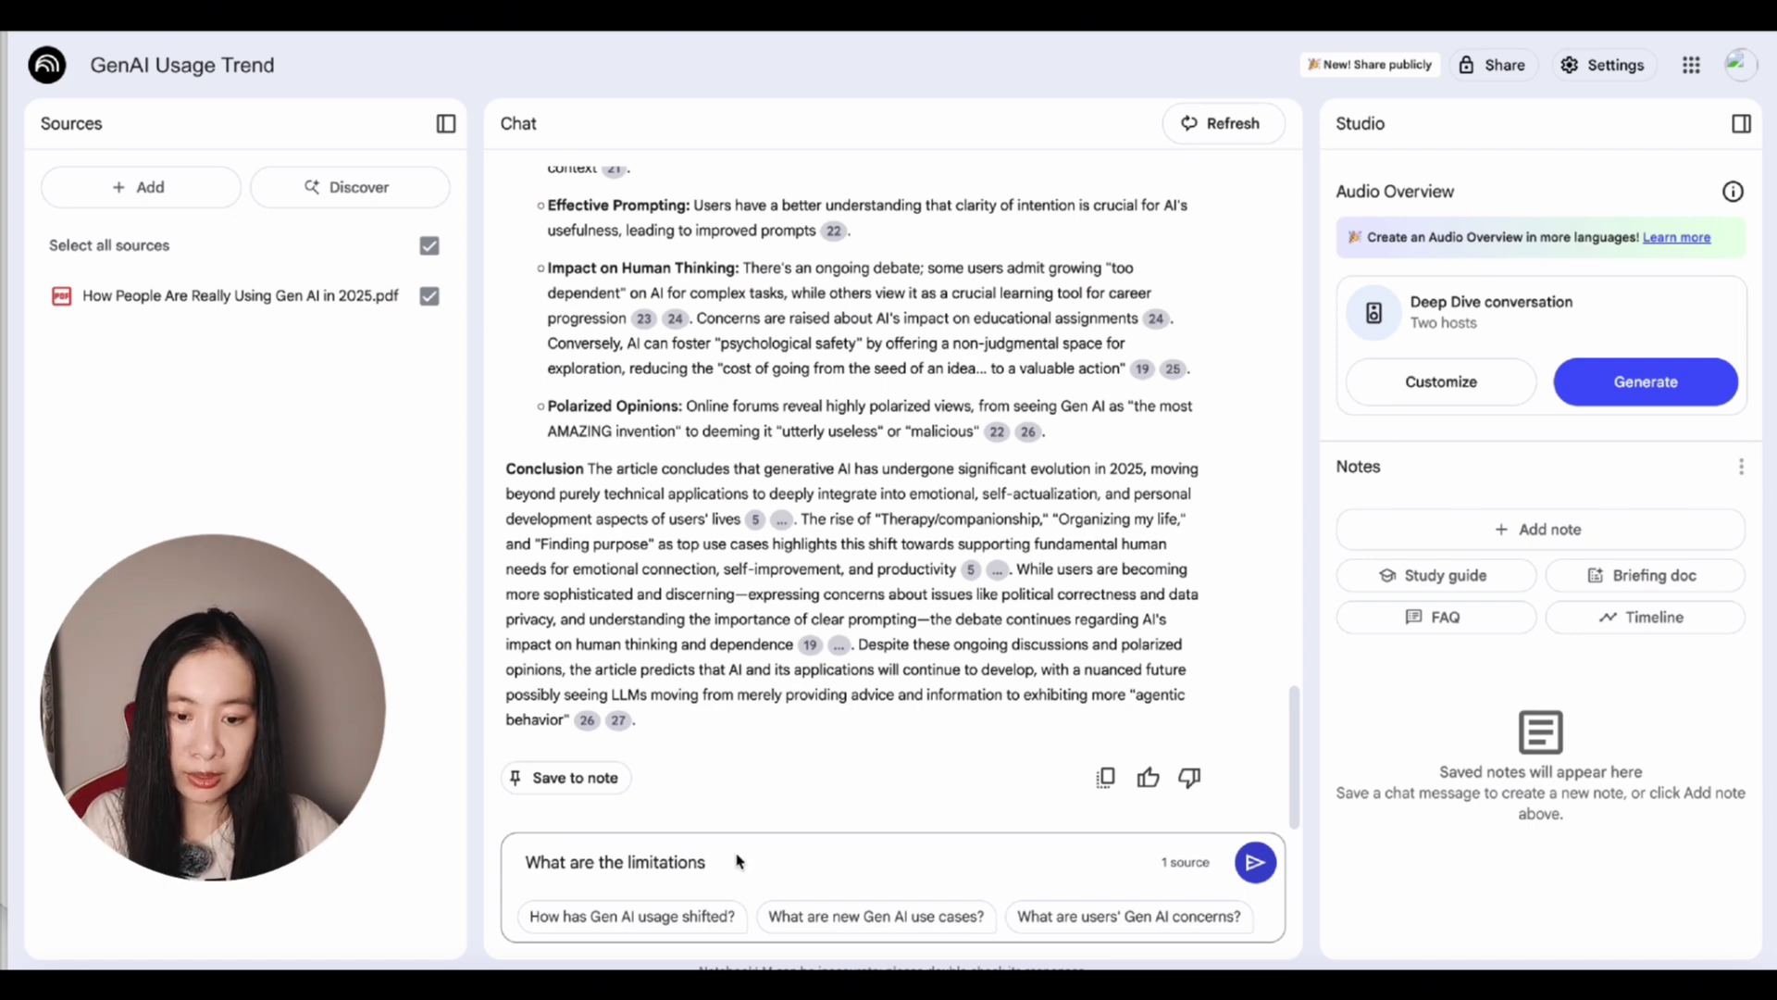
text(in this article?)
key(Return)
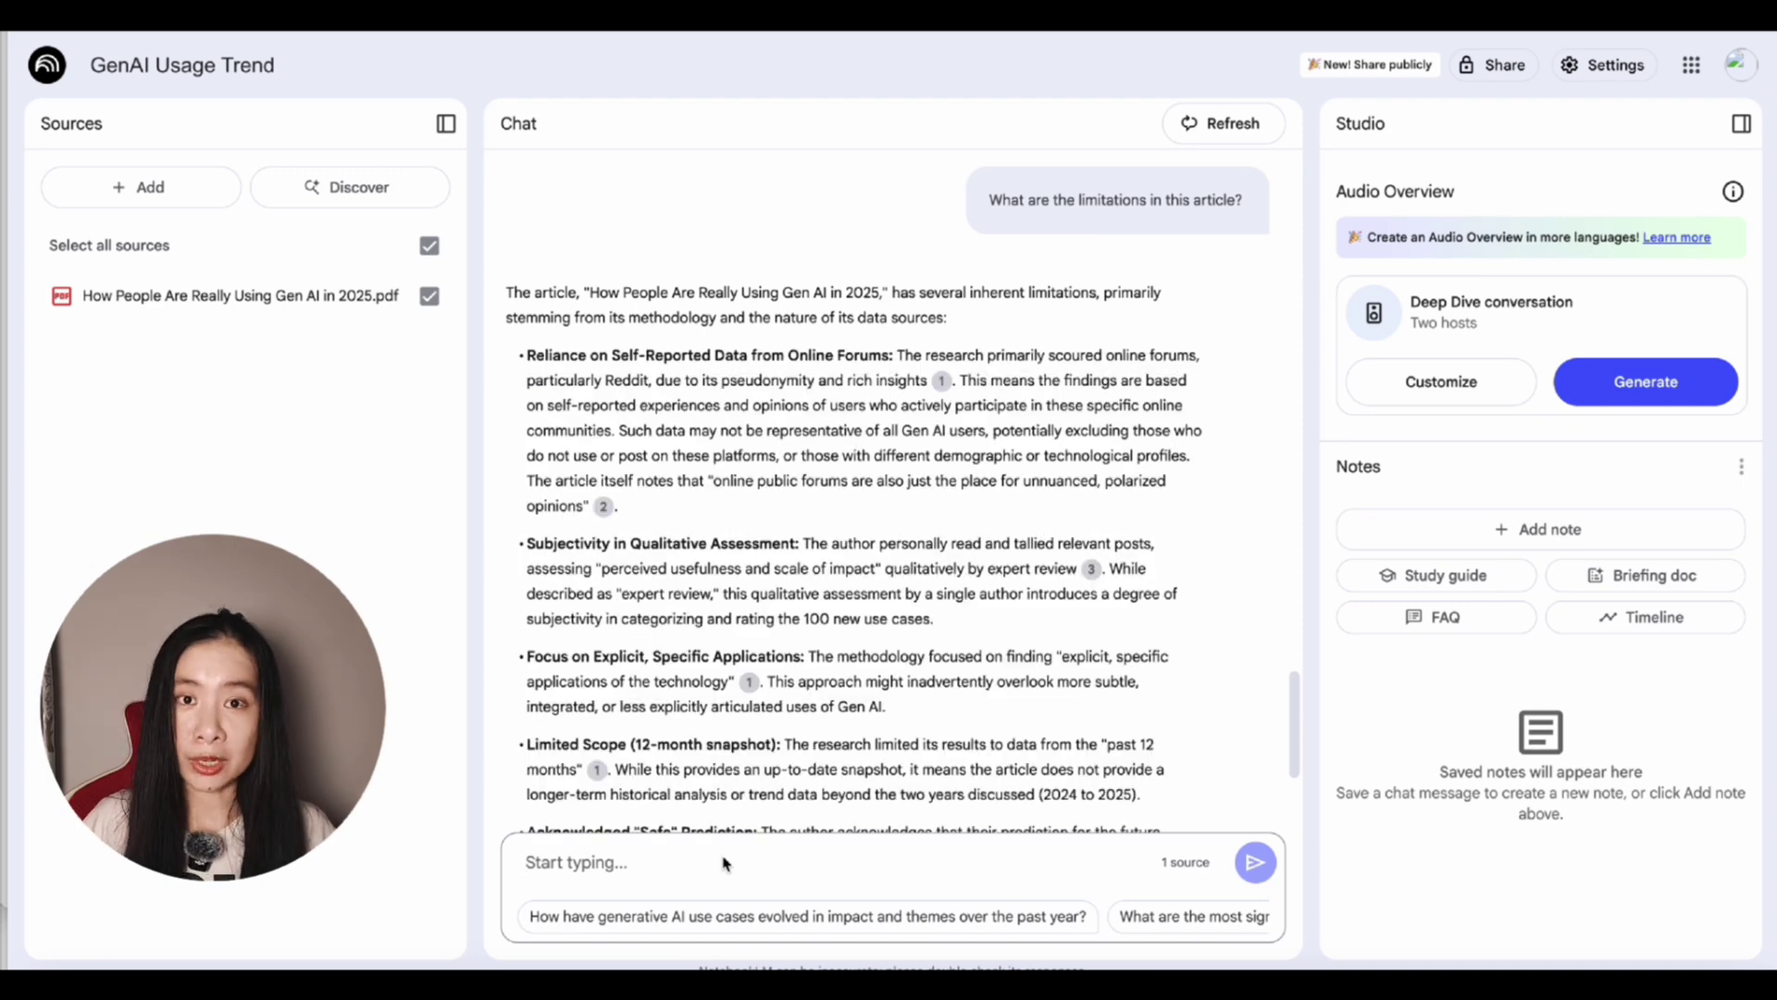
scroll(833, 722, down, 1)
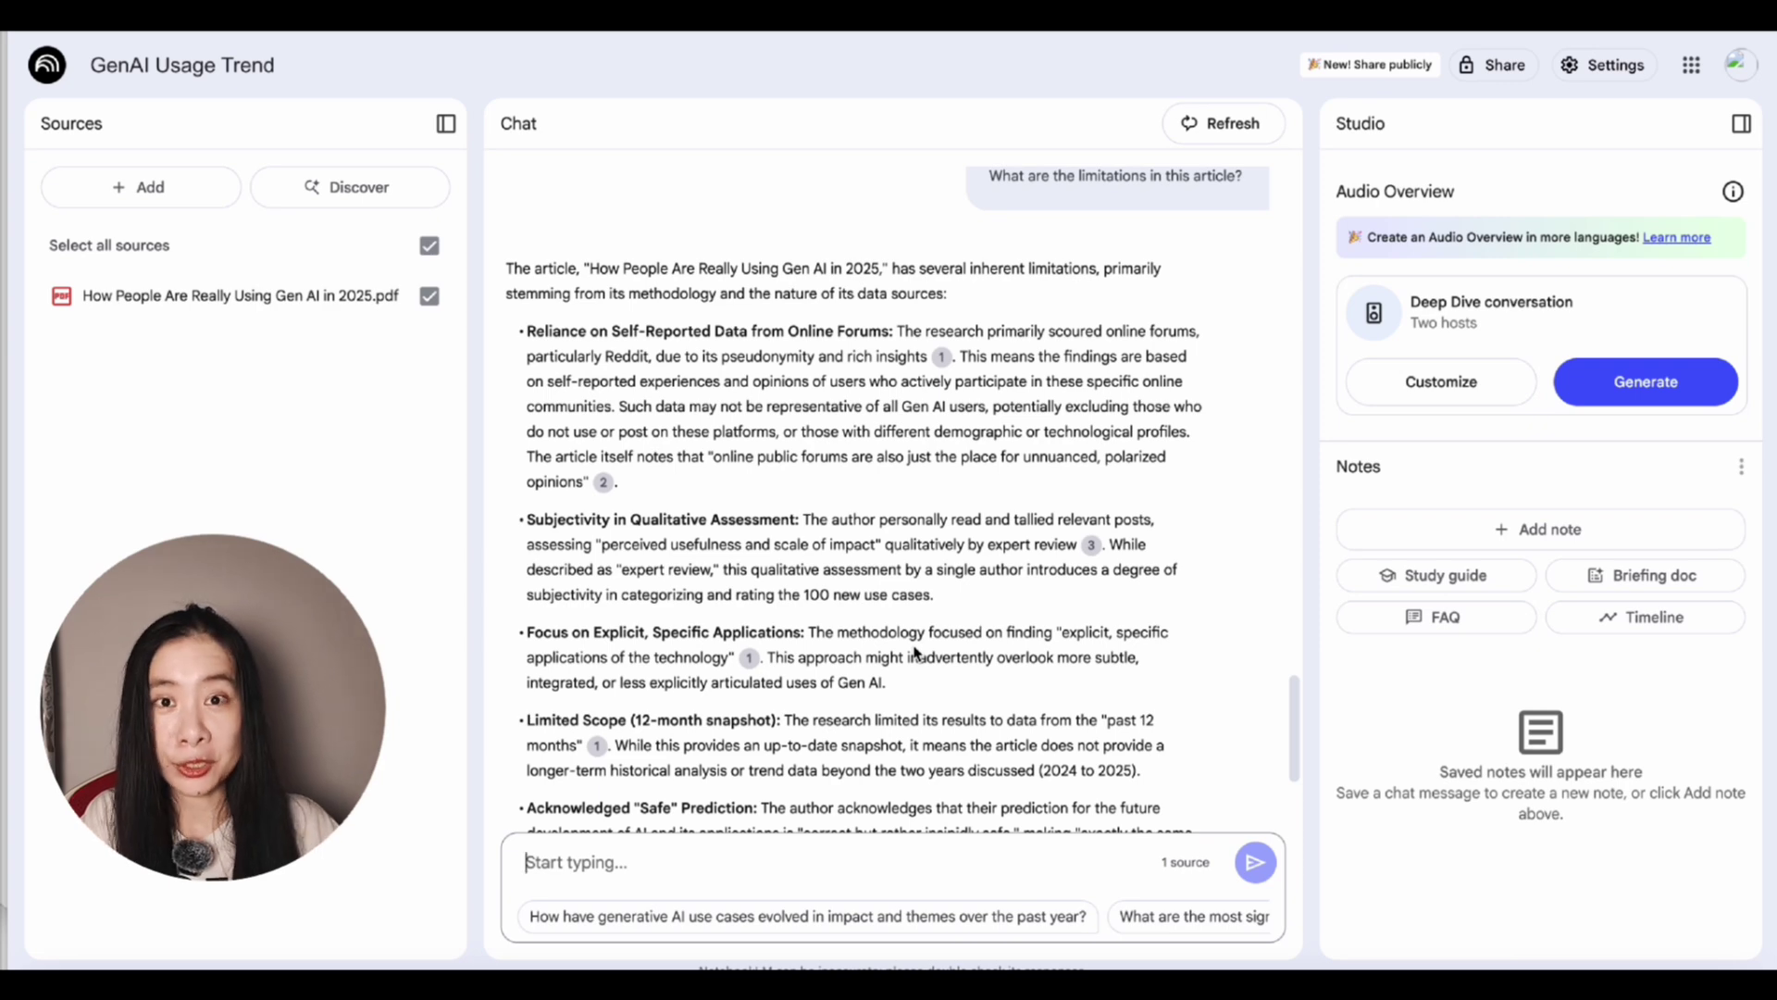
scroll(915, 653, up, 1)
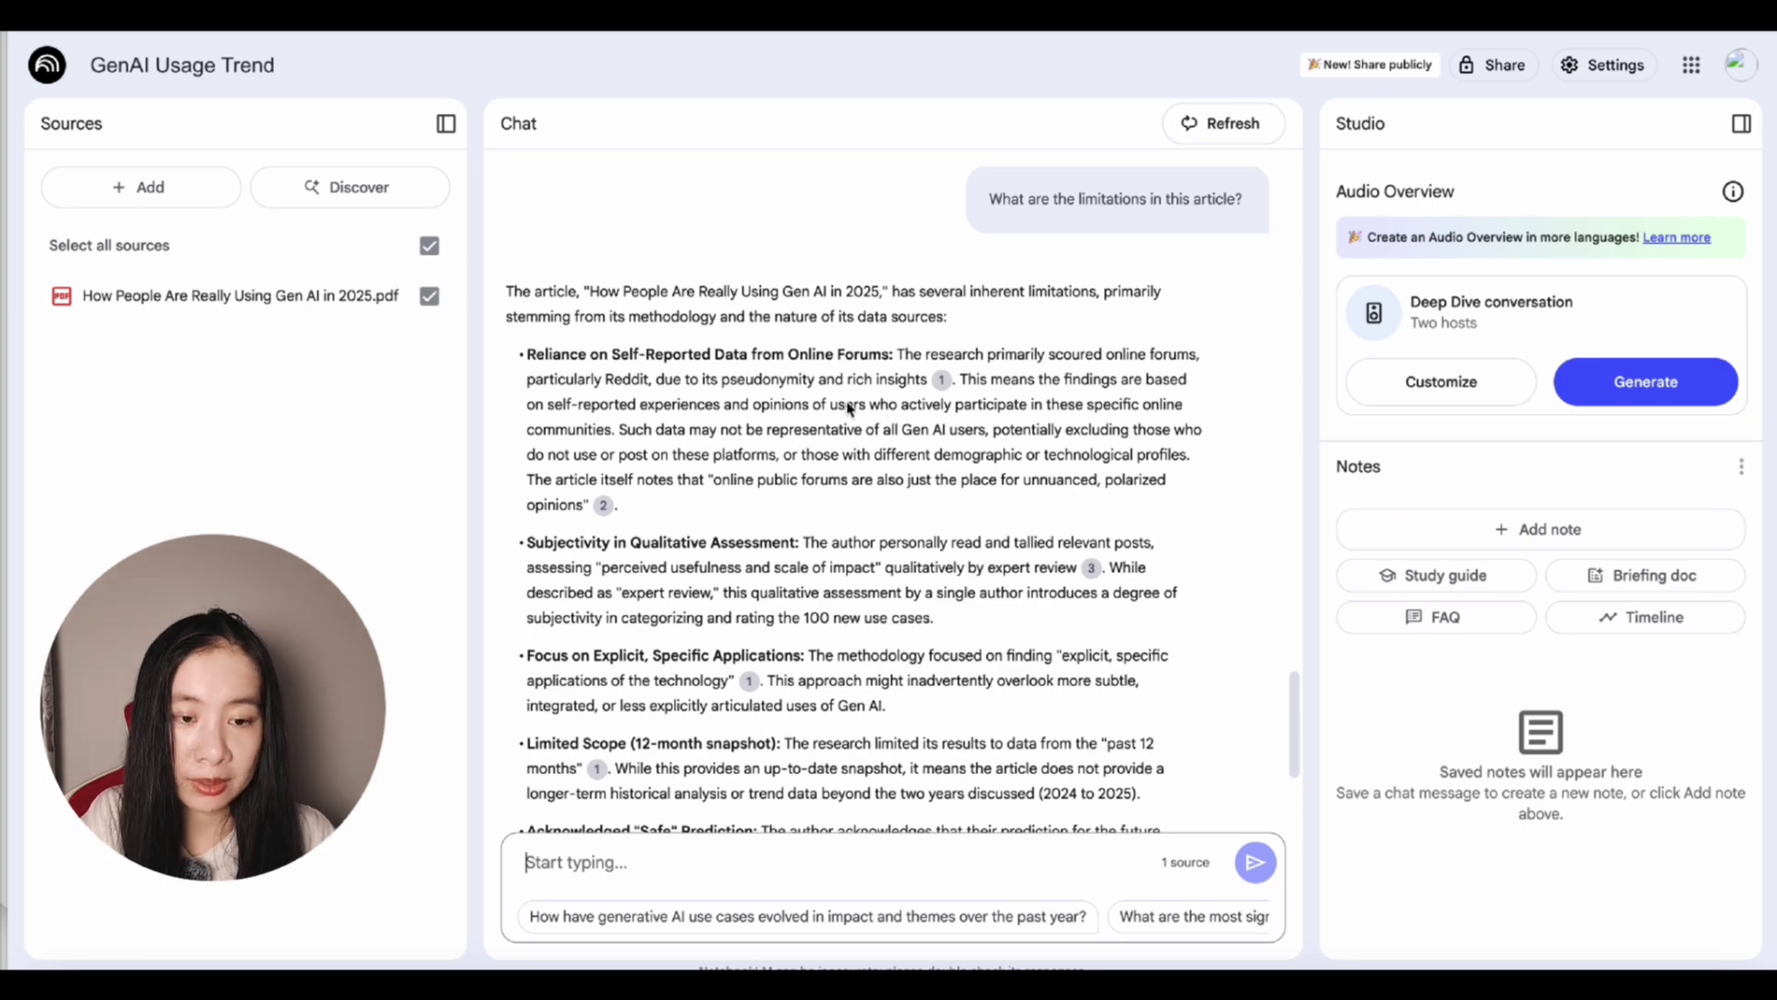
scroll(847, 406, down, 2)
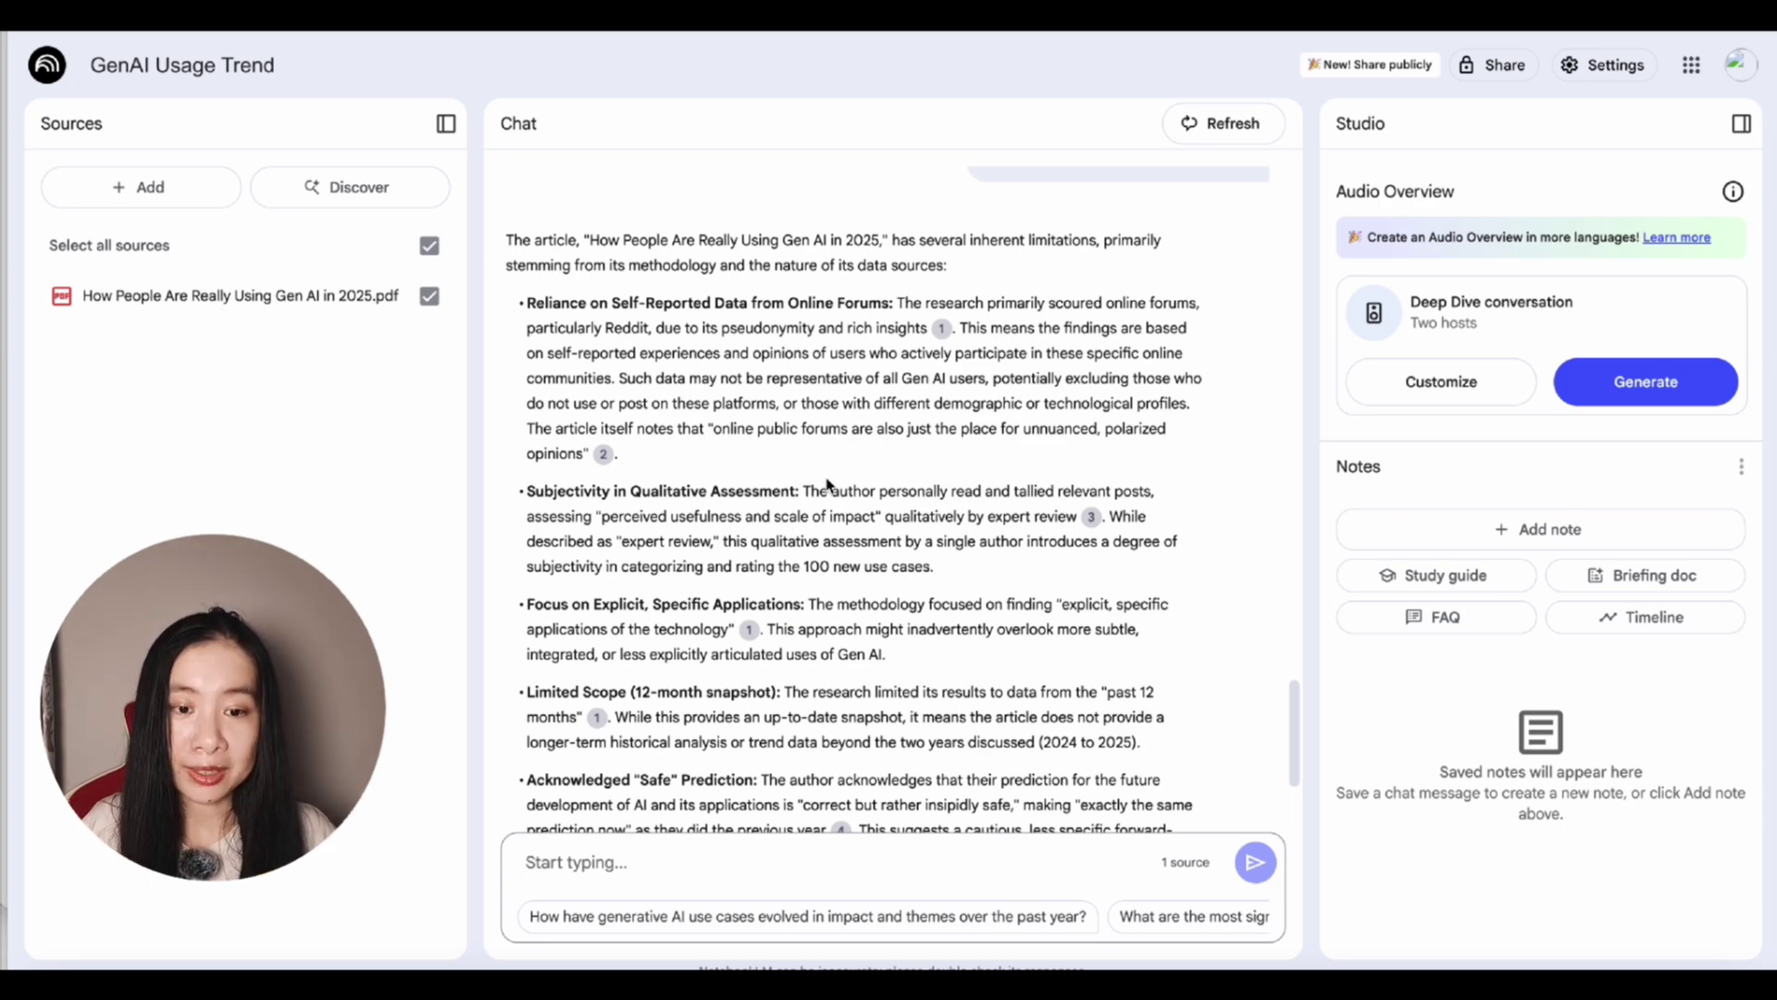
scroll(740, 417, down, 2)
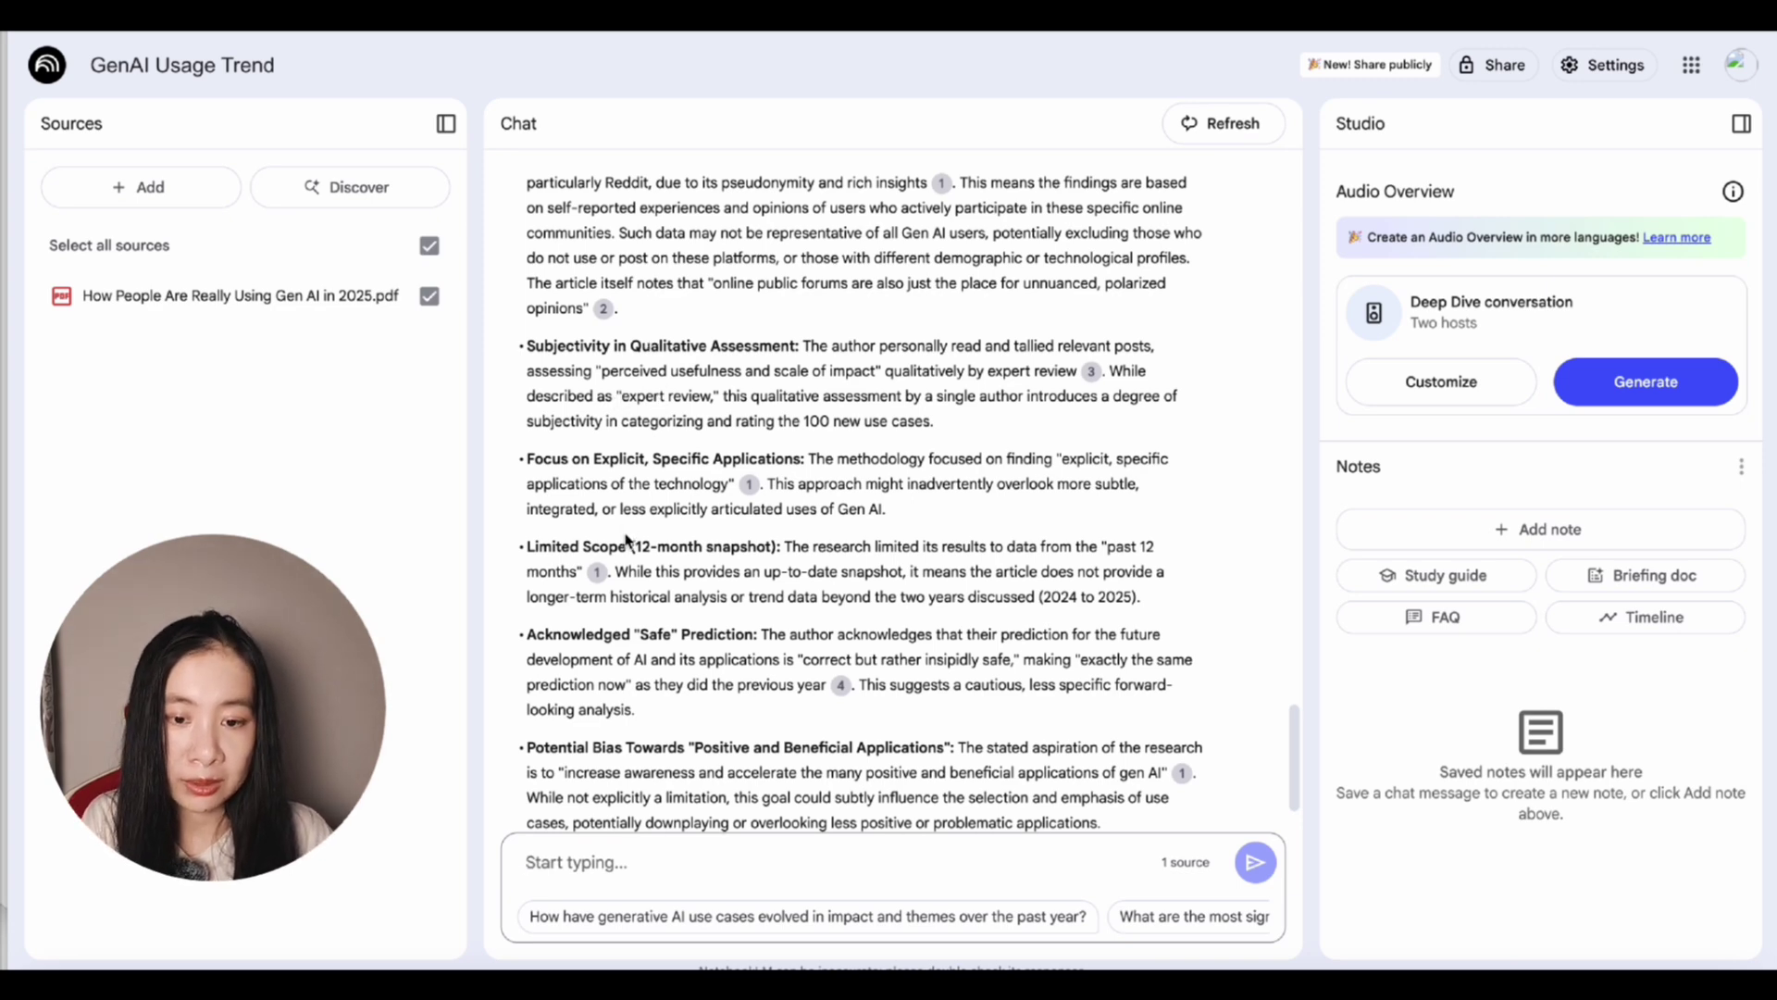
scroll(626, 464, down, 2)
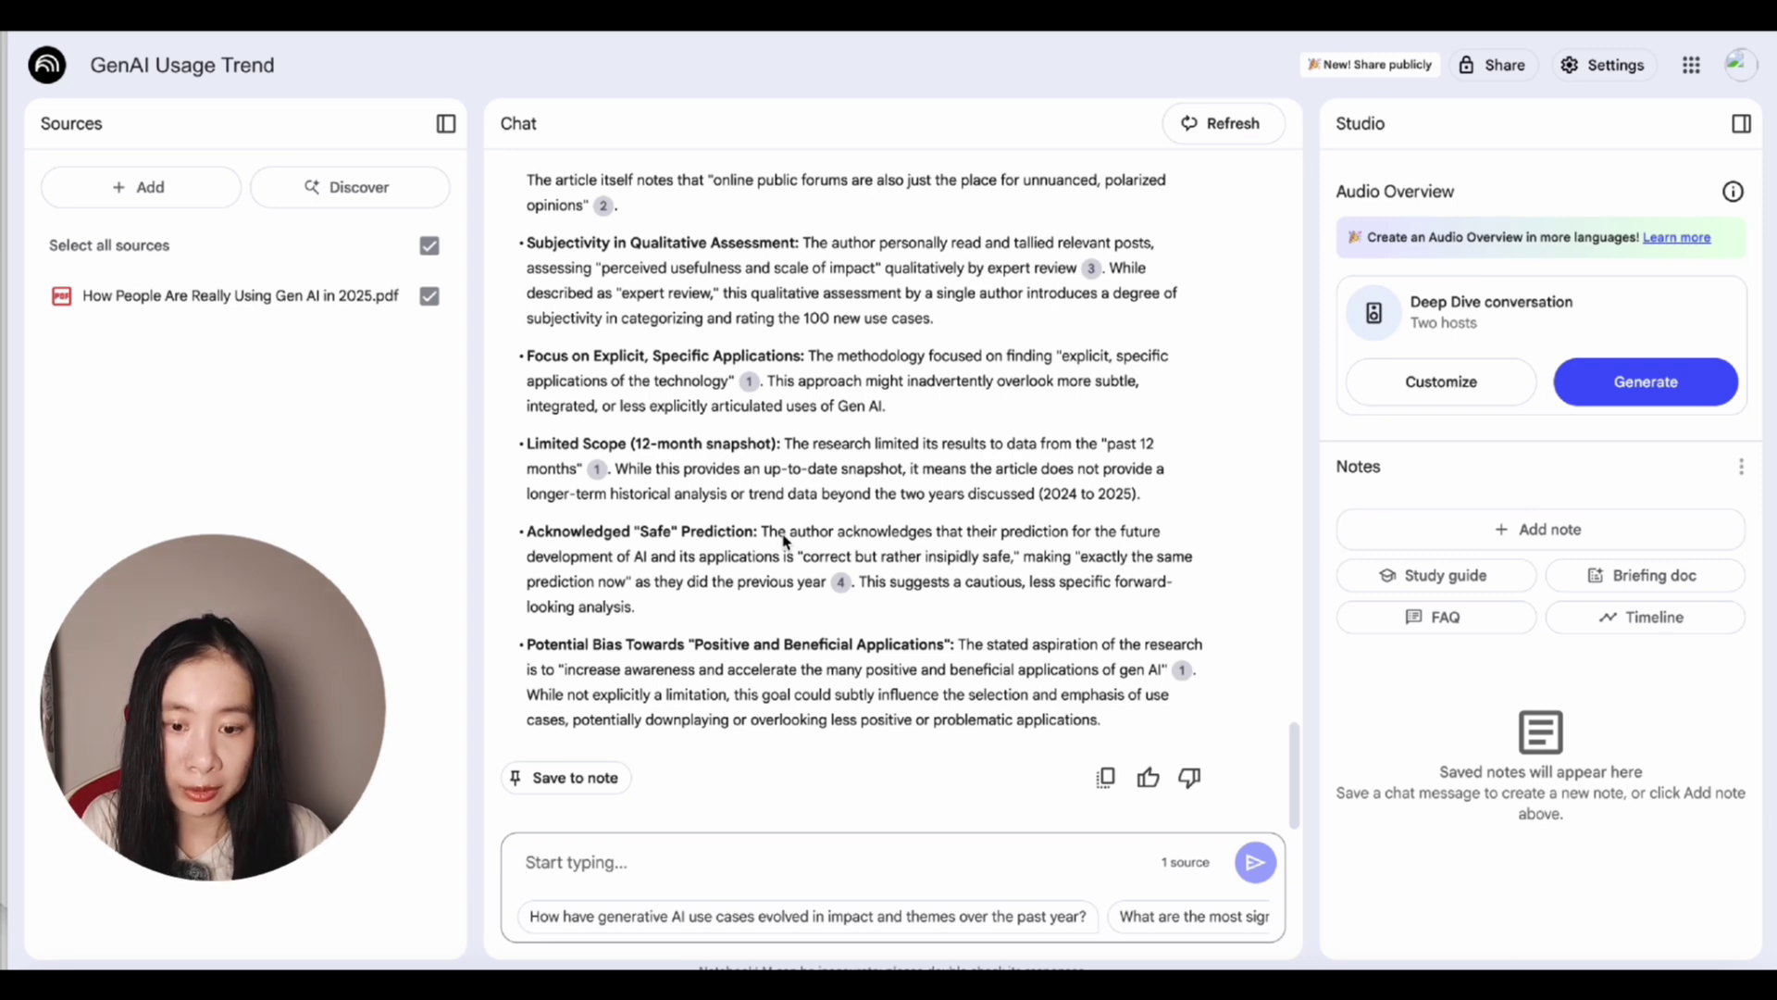
scroll(730, 709, up, 2)
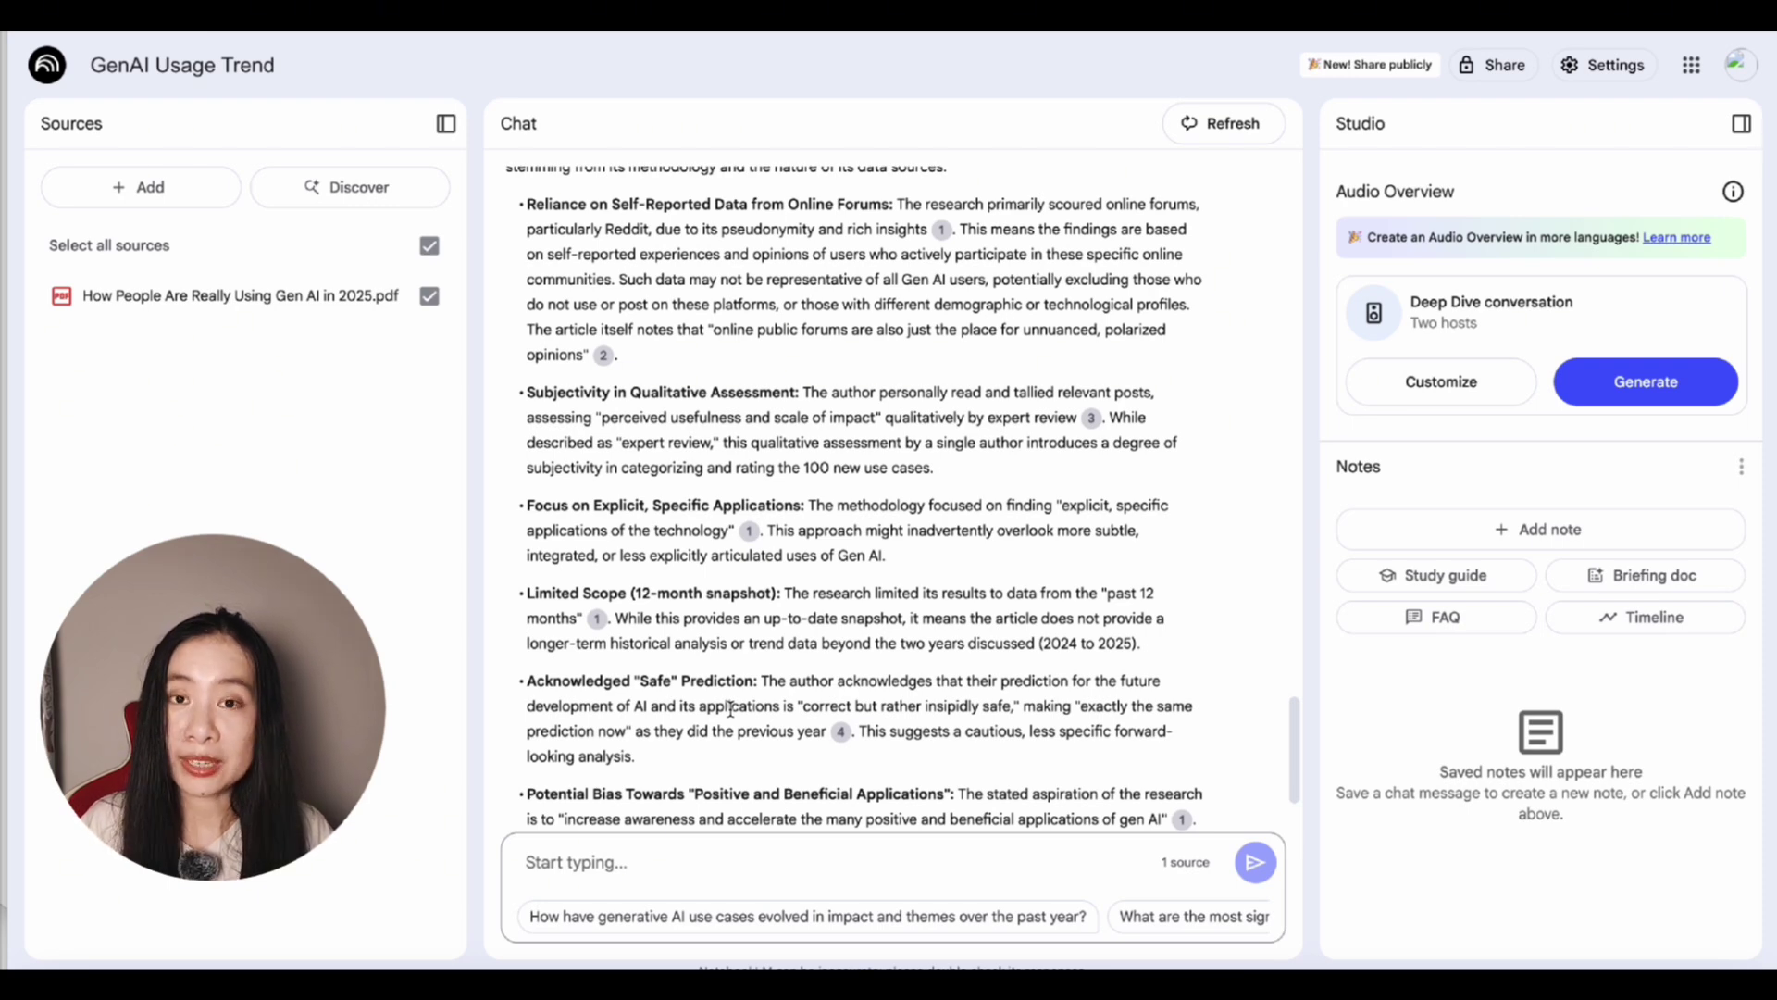
- Enter 'What are the underlying assumptions not explicitly stated in the article?' in the chat box
click(591, 863)
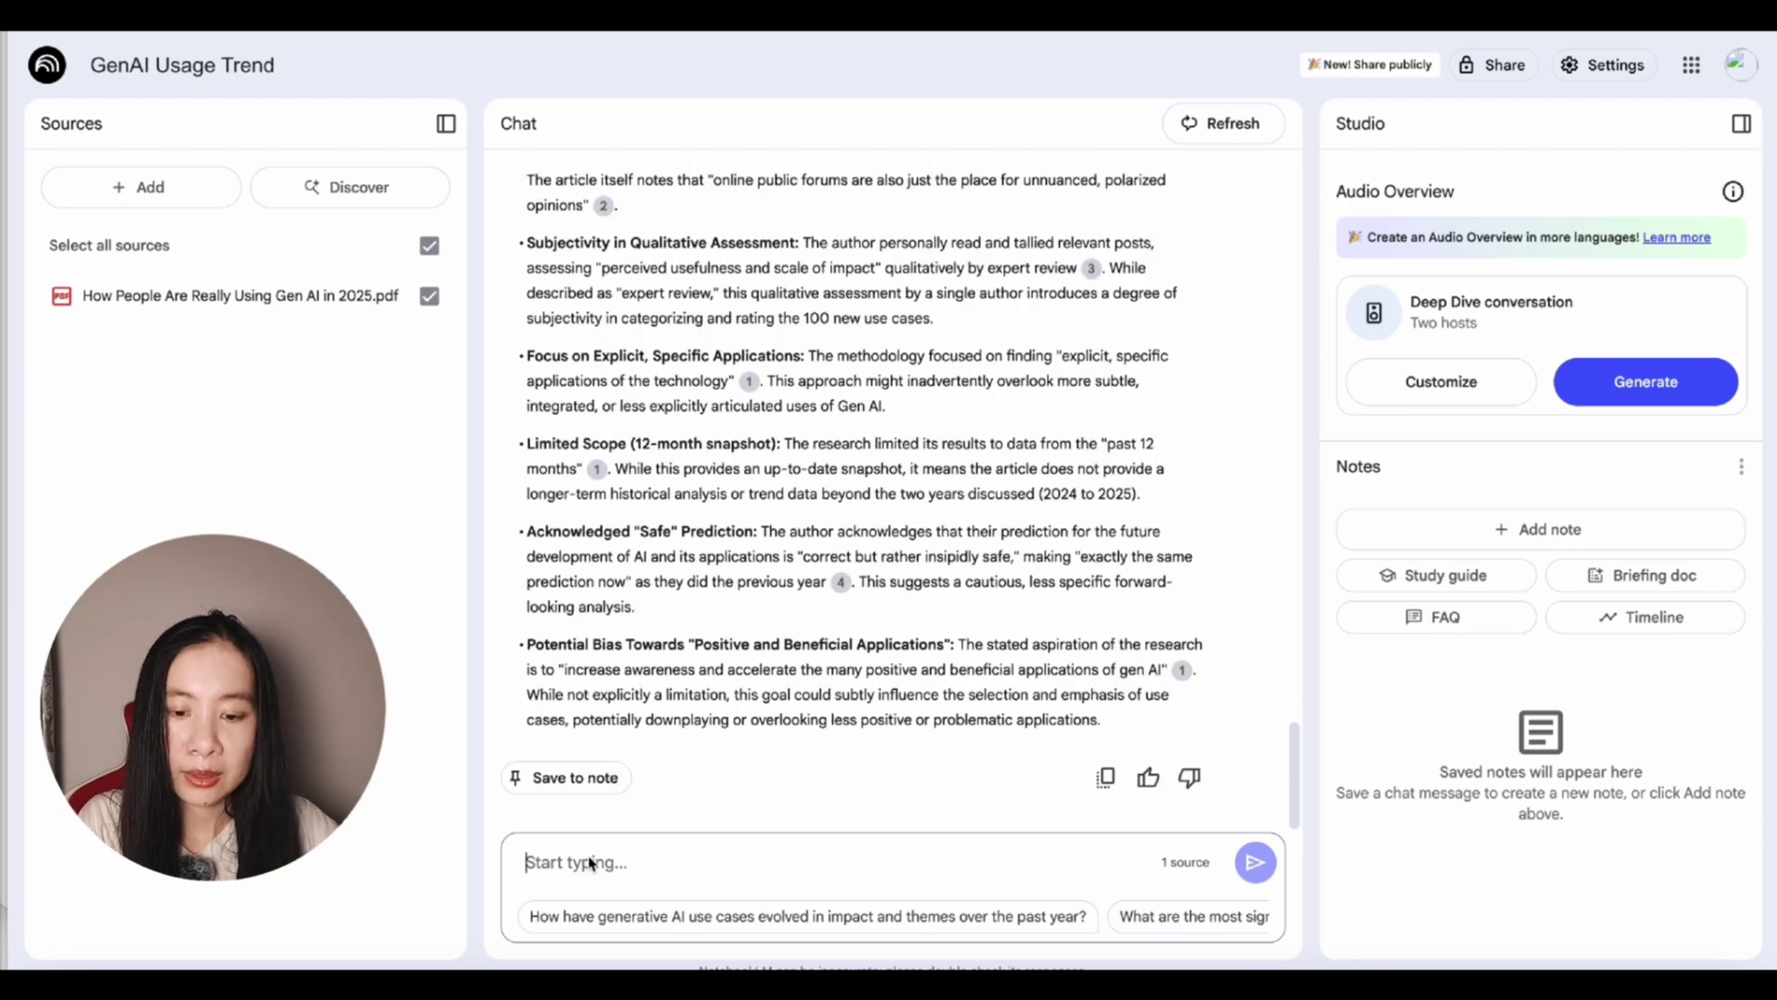
text(What are the under)
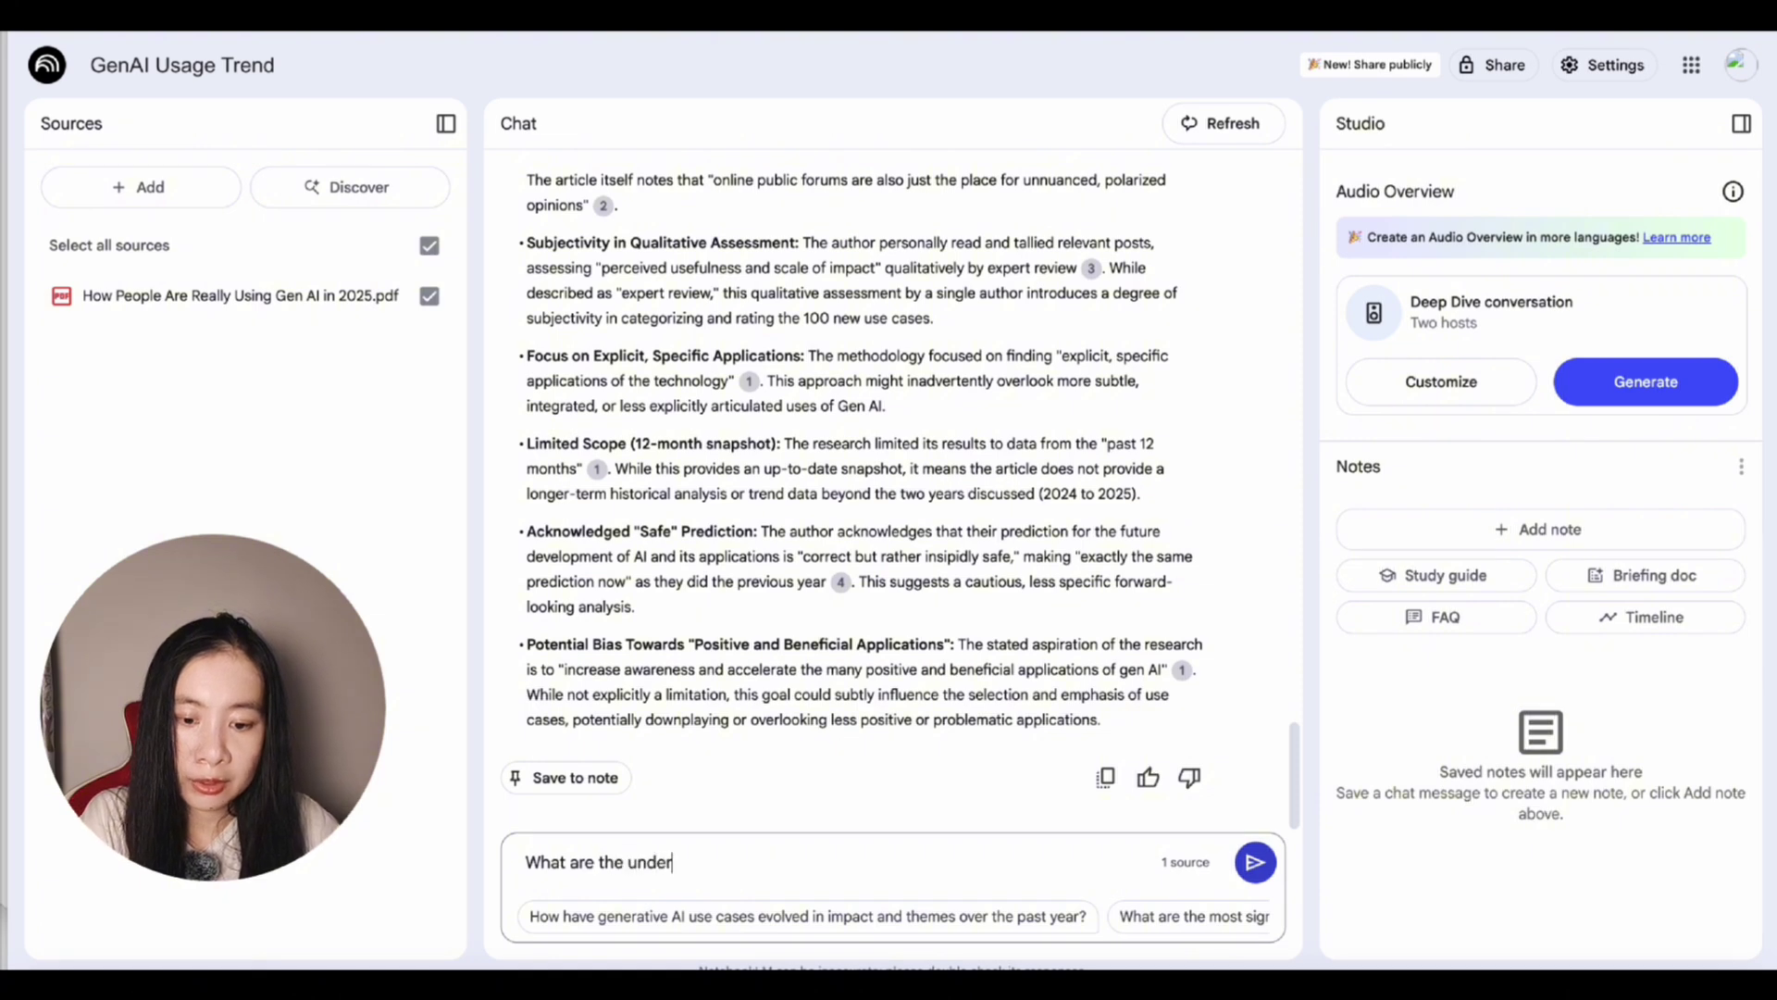
text(lying assumptions)
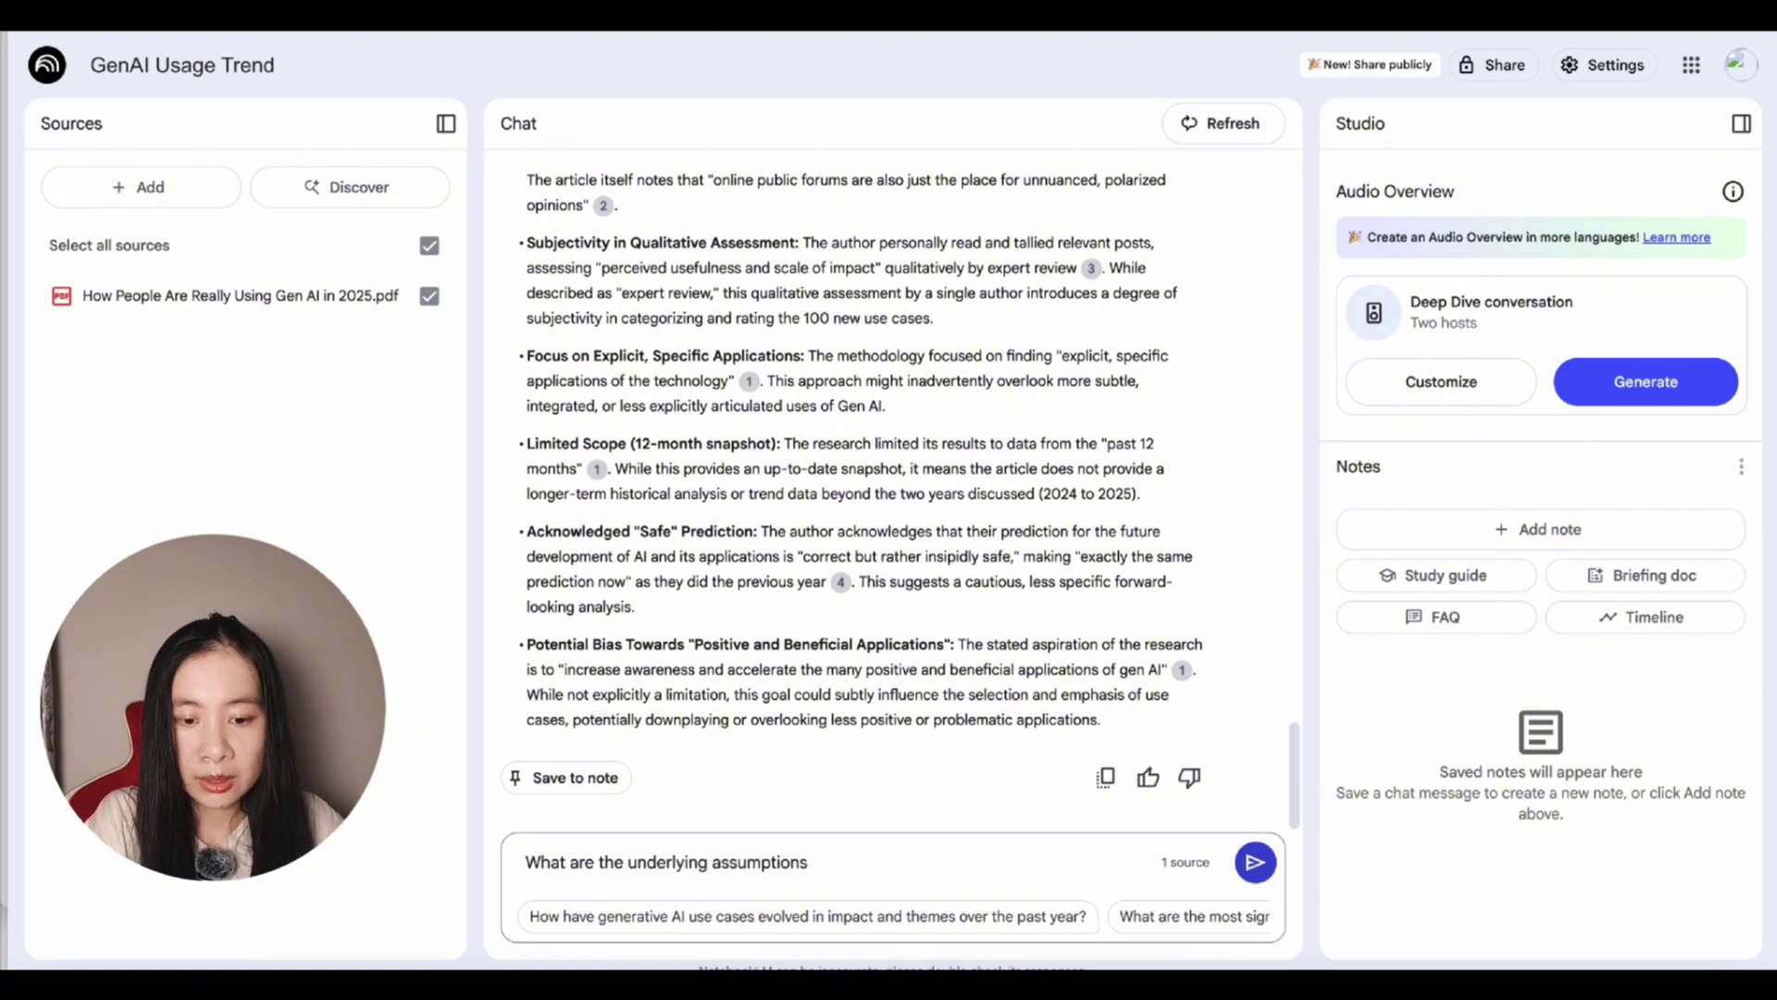
text( not expli)
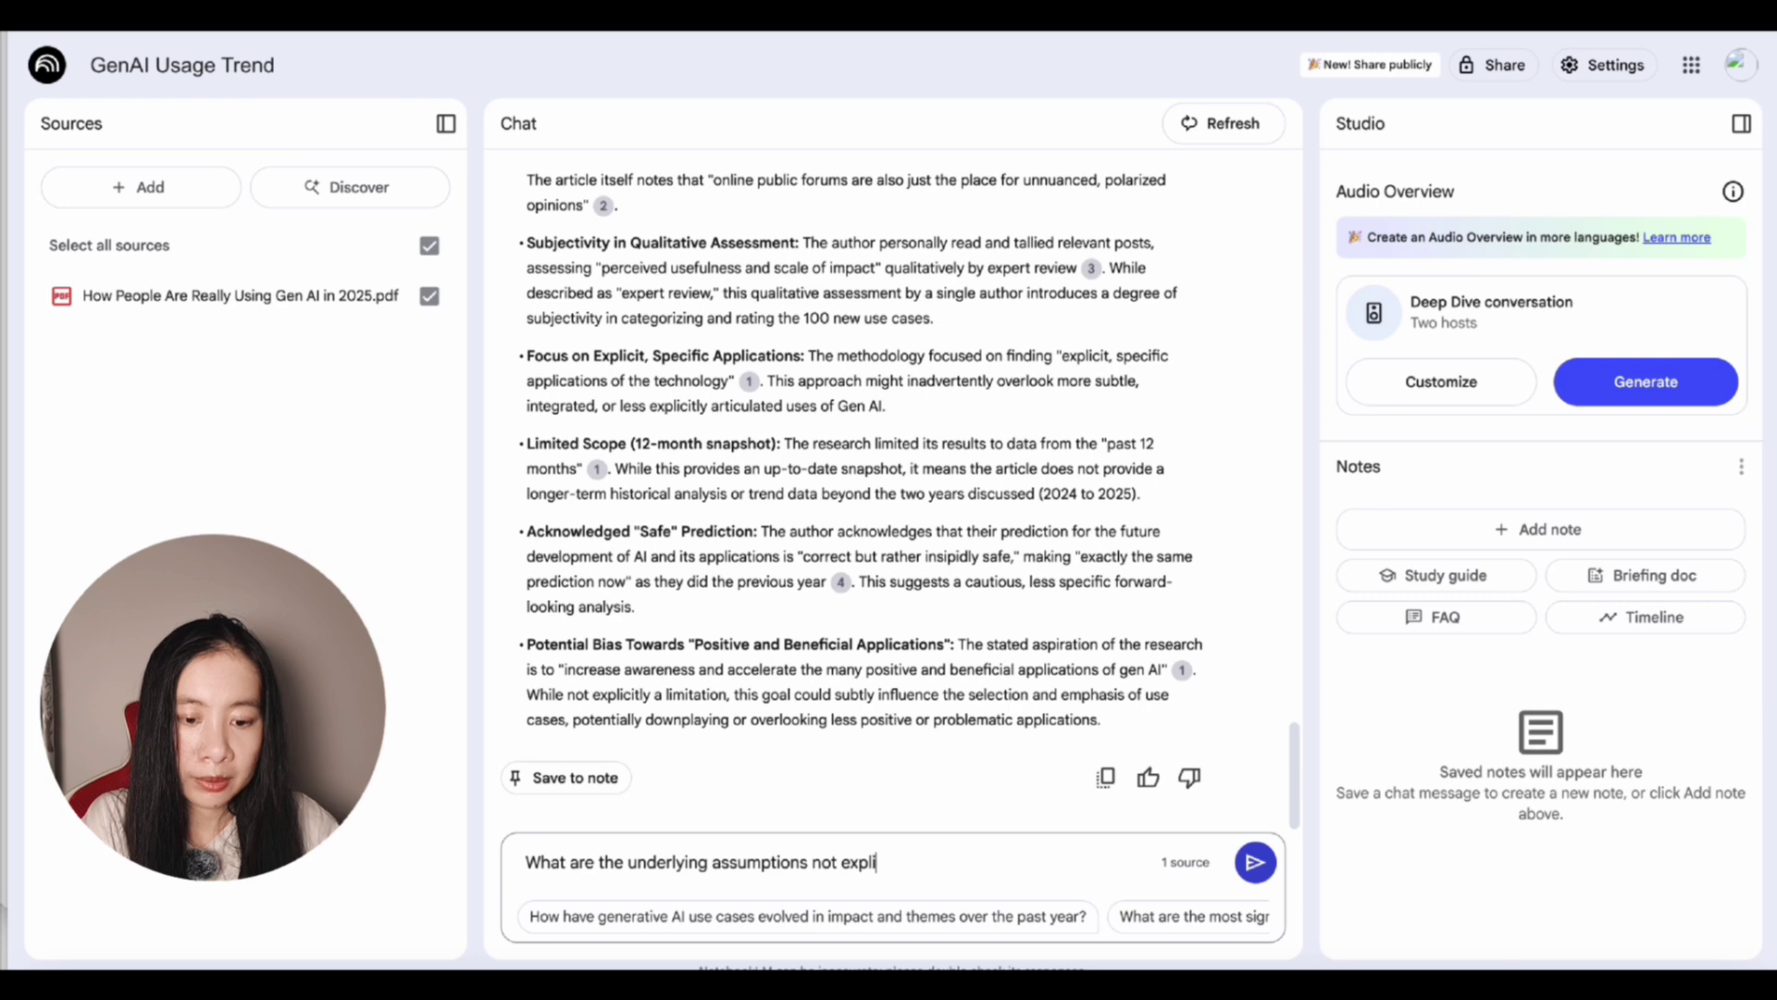
text(citly stated in )
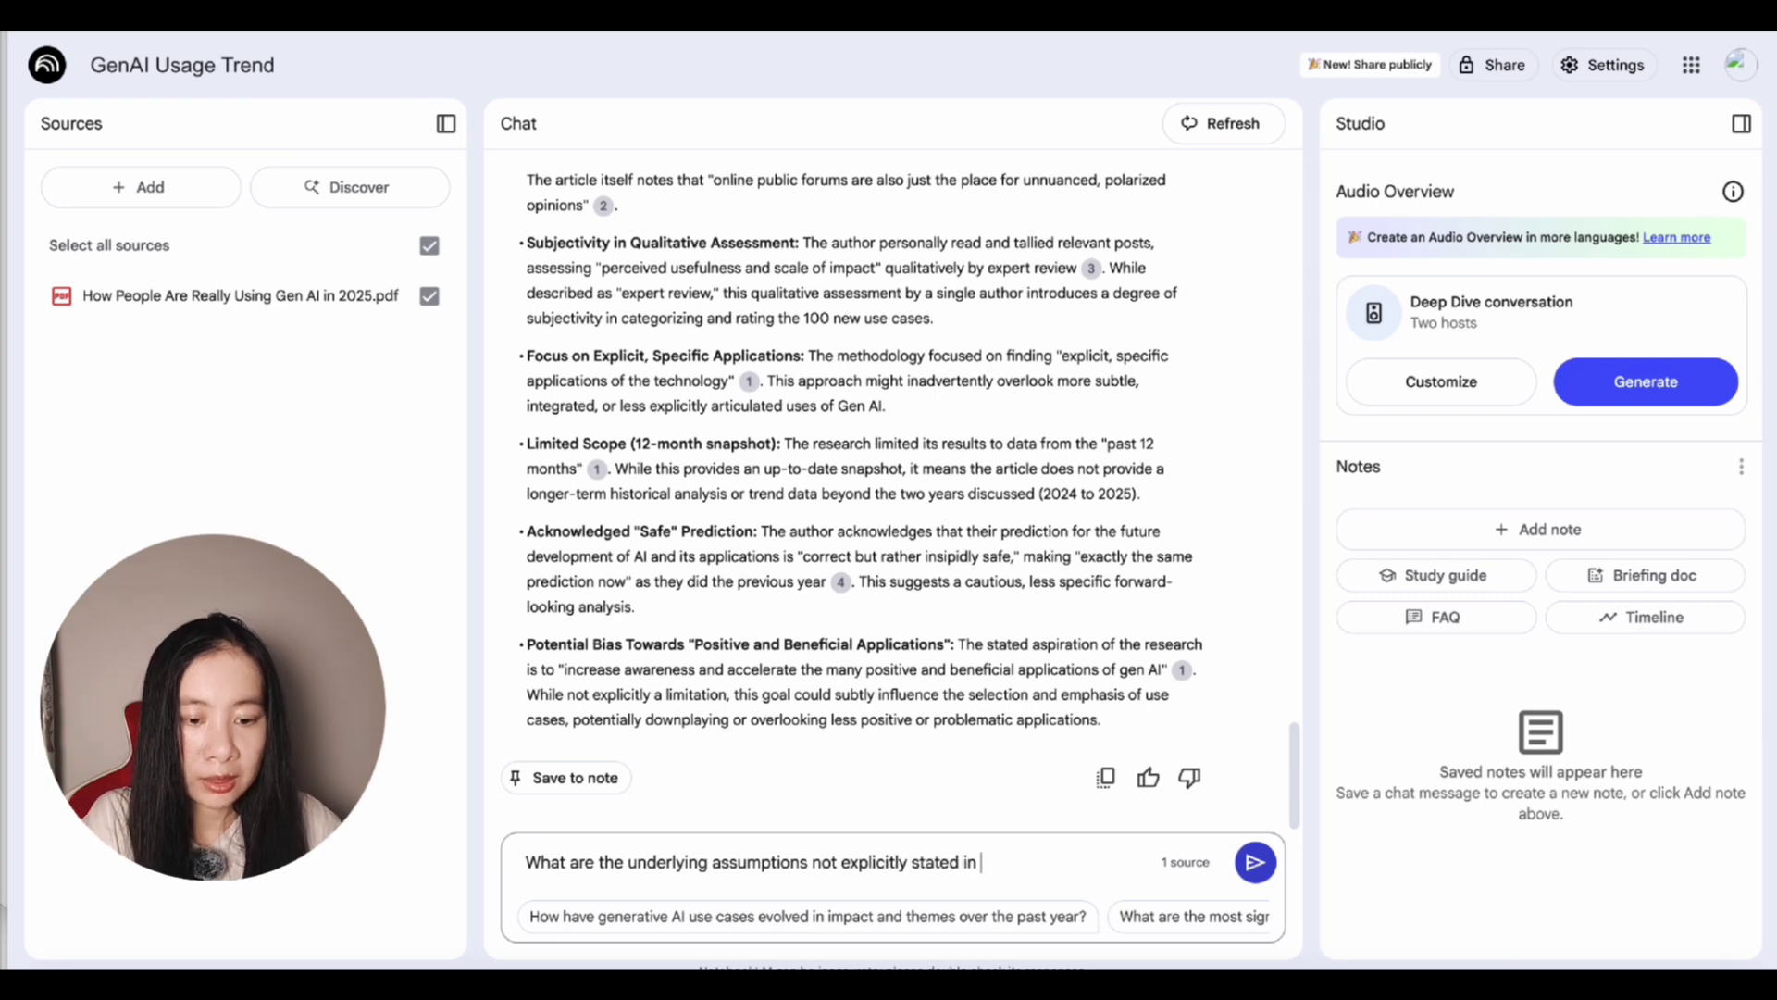
text(the article?)
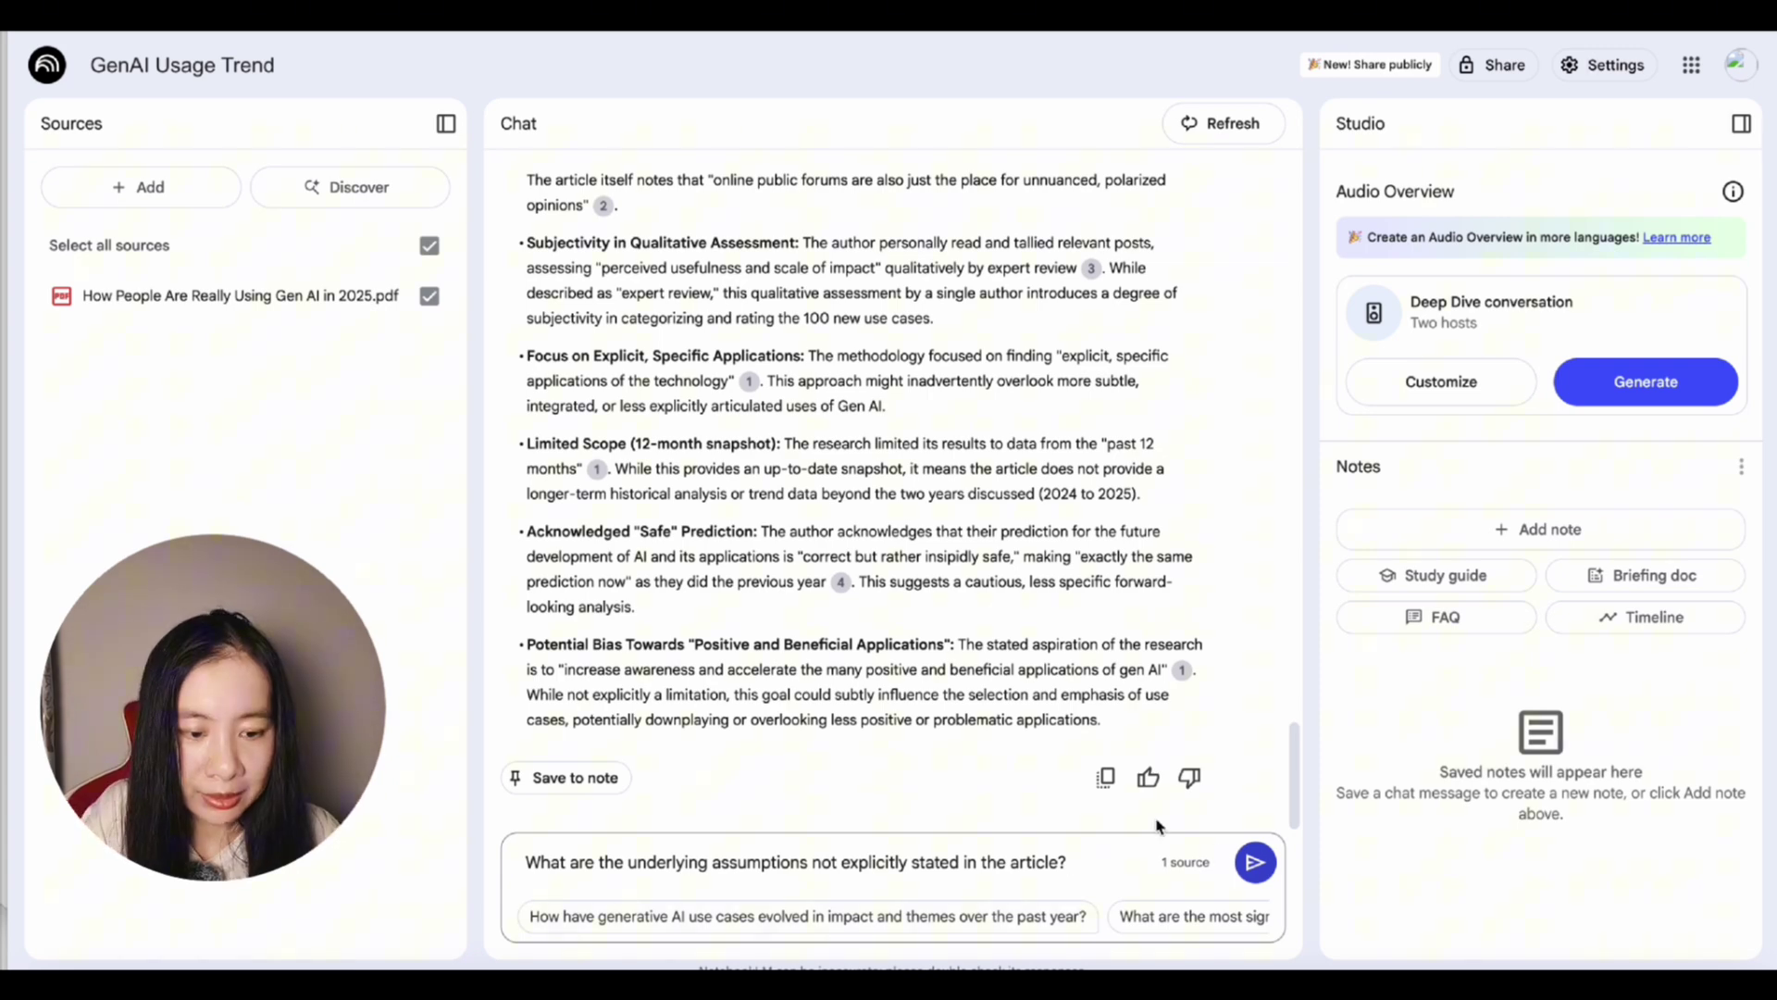
- Send the unstated-assumptions question and read the seven-point answer, from forum methodology to linear progress
click(1257, 864)
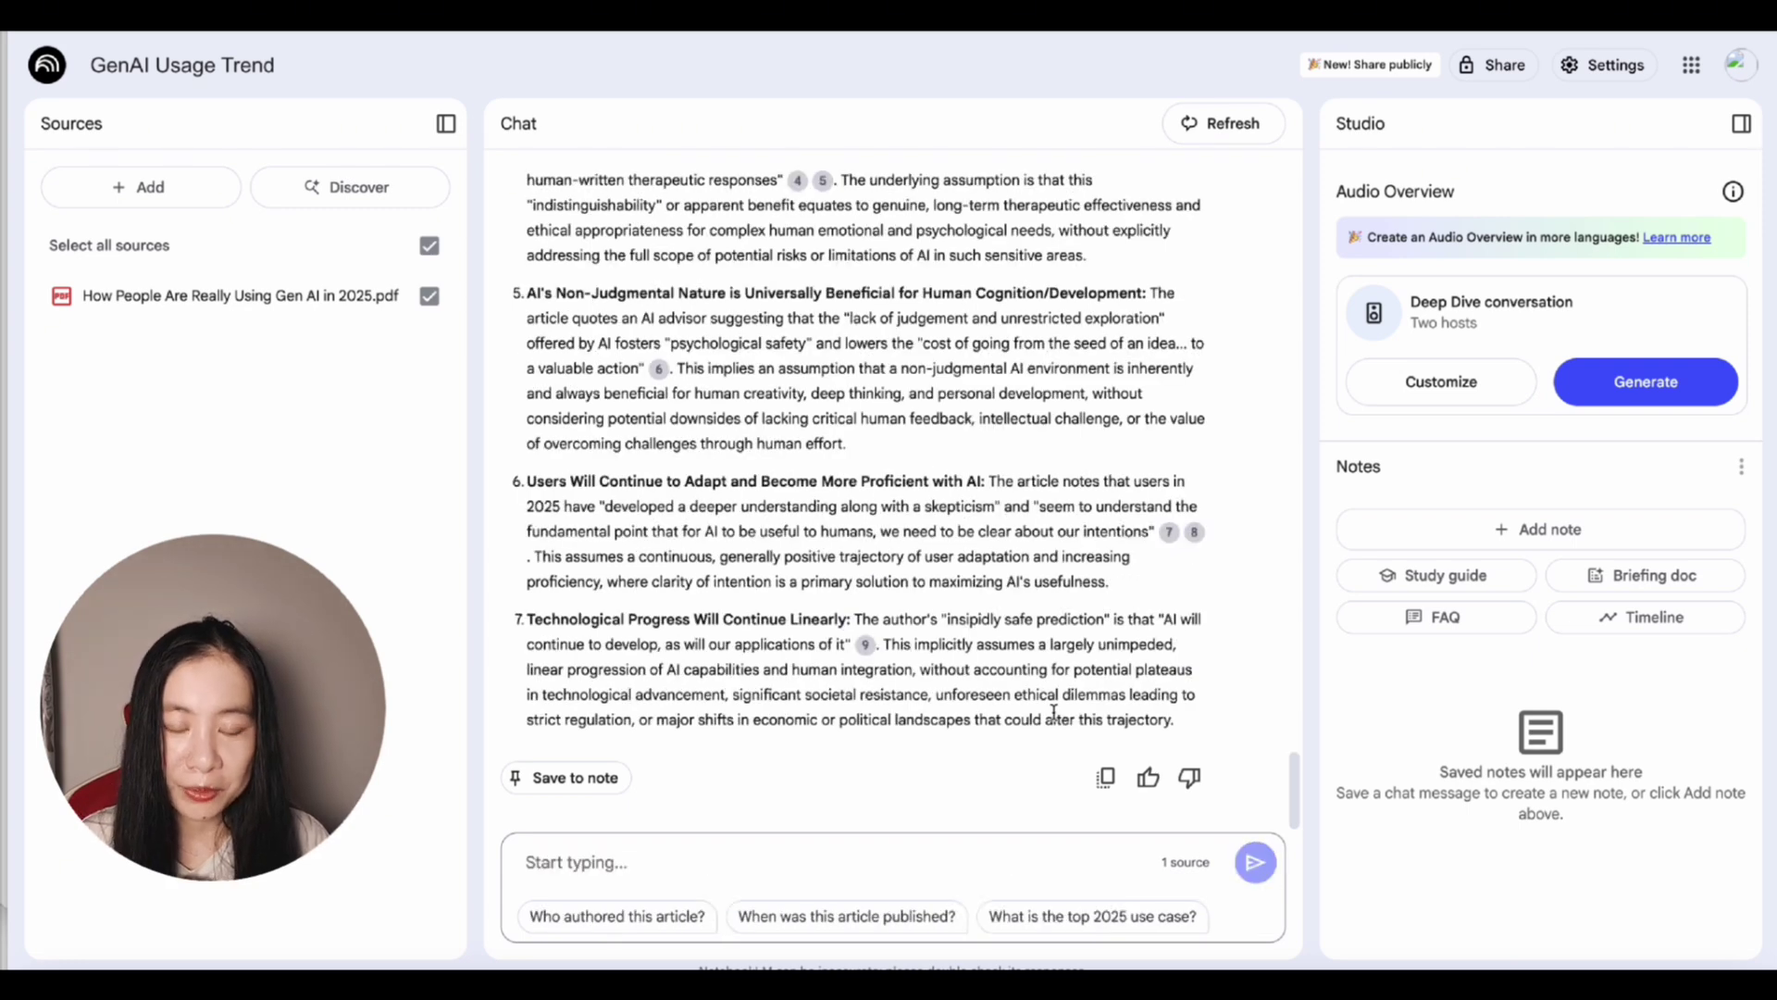
scroll(1053, 713, up, 10)
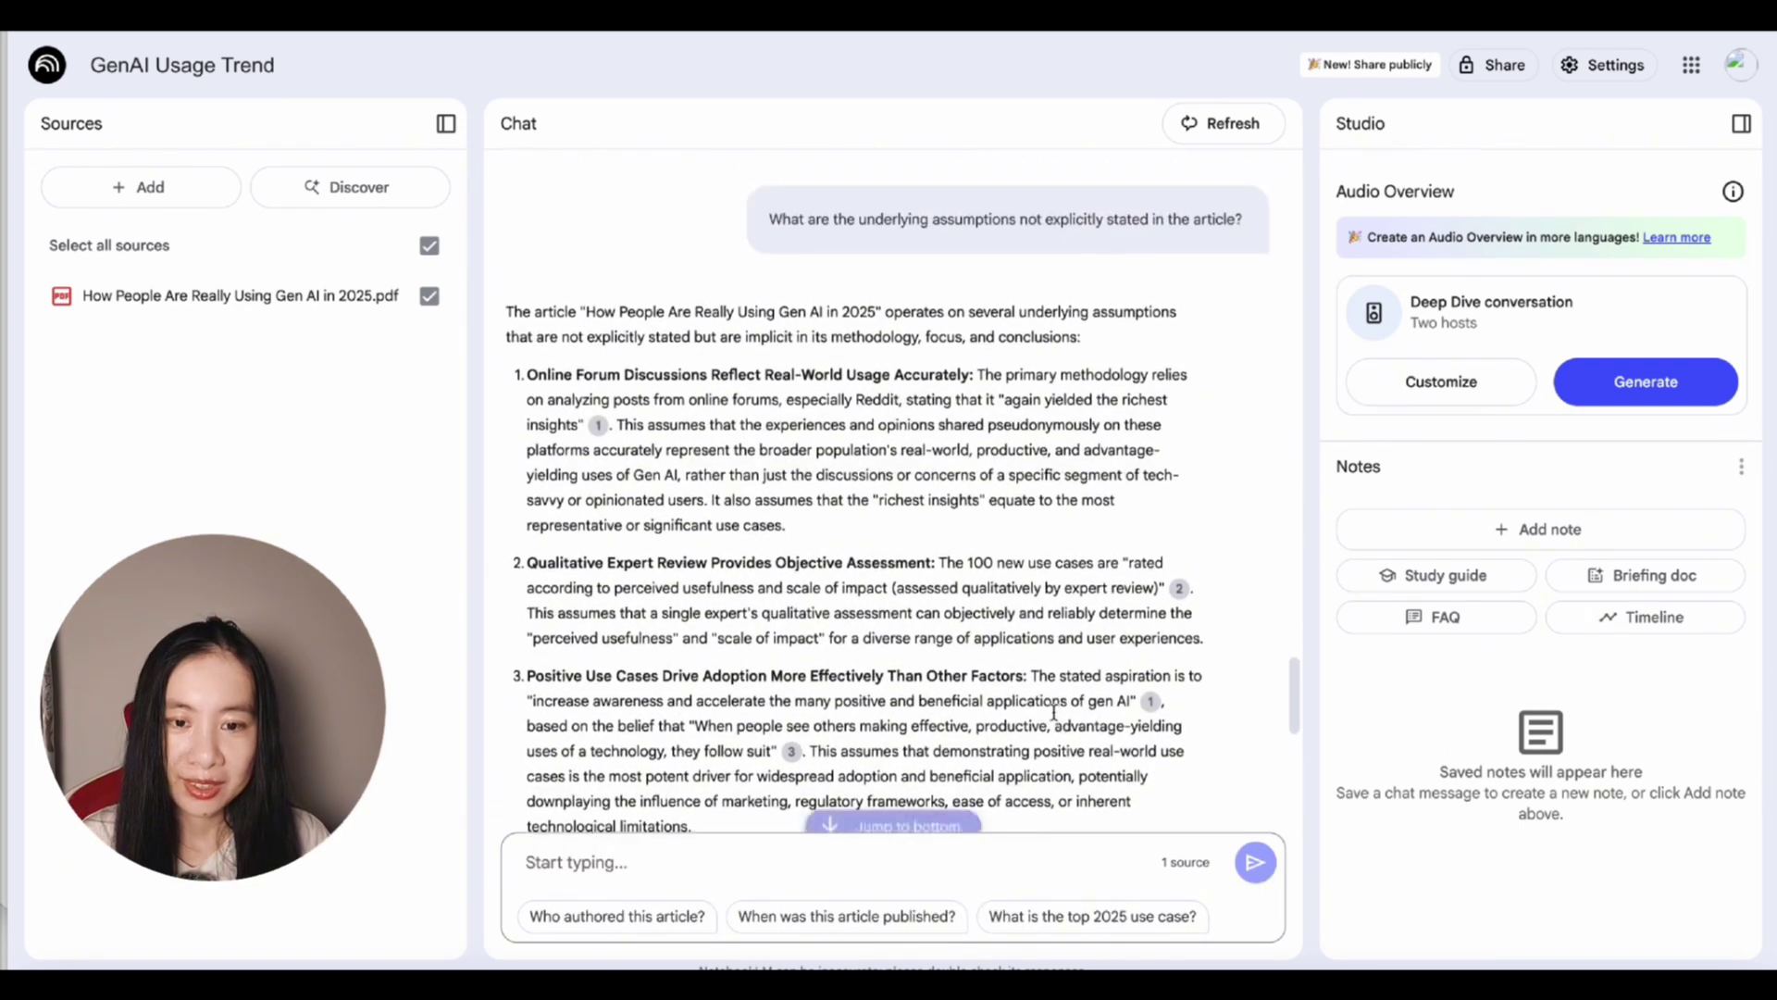
scroll(1053, 713, up, 1)
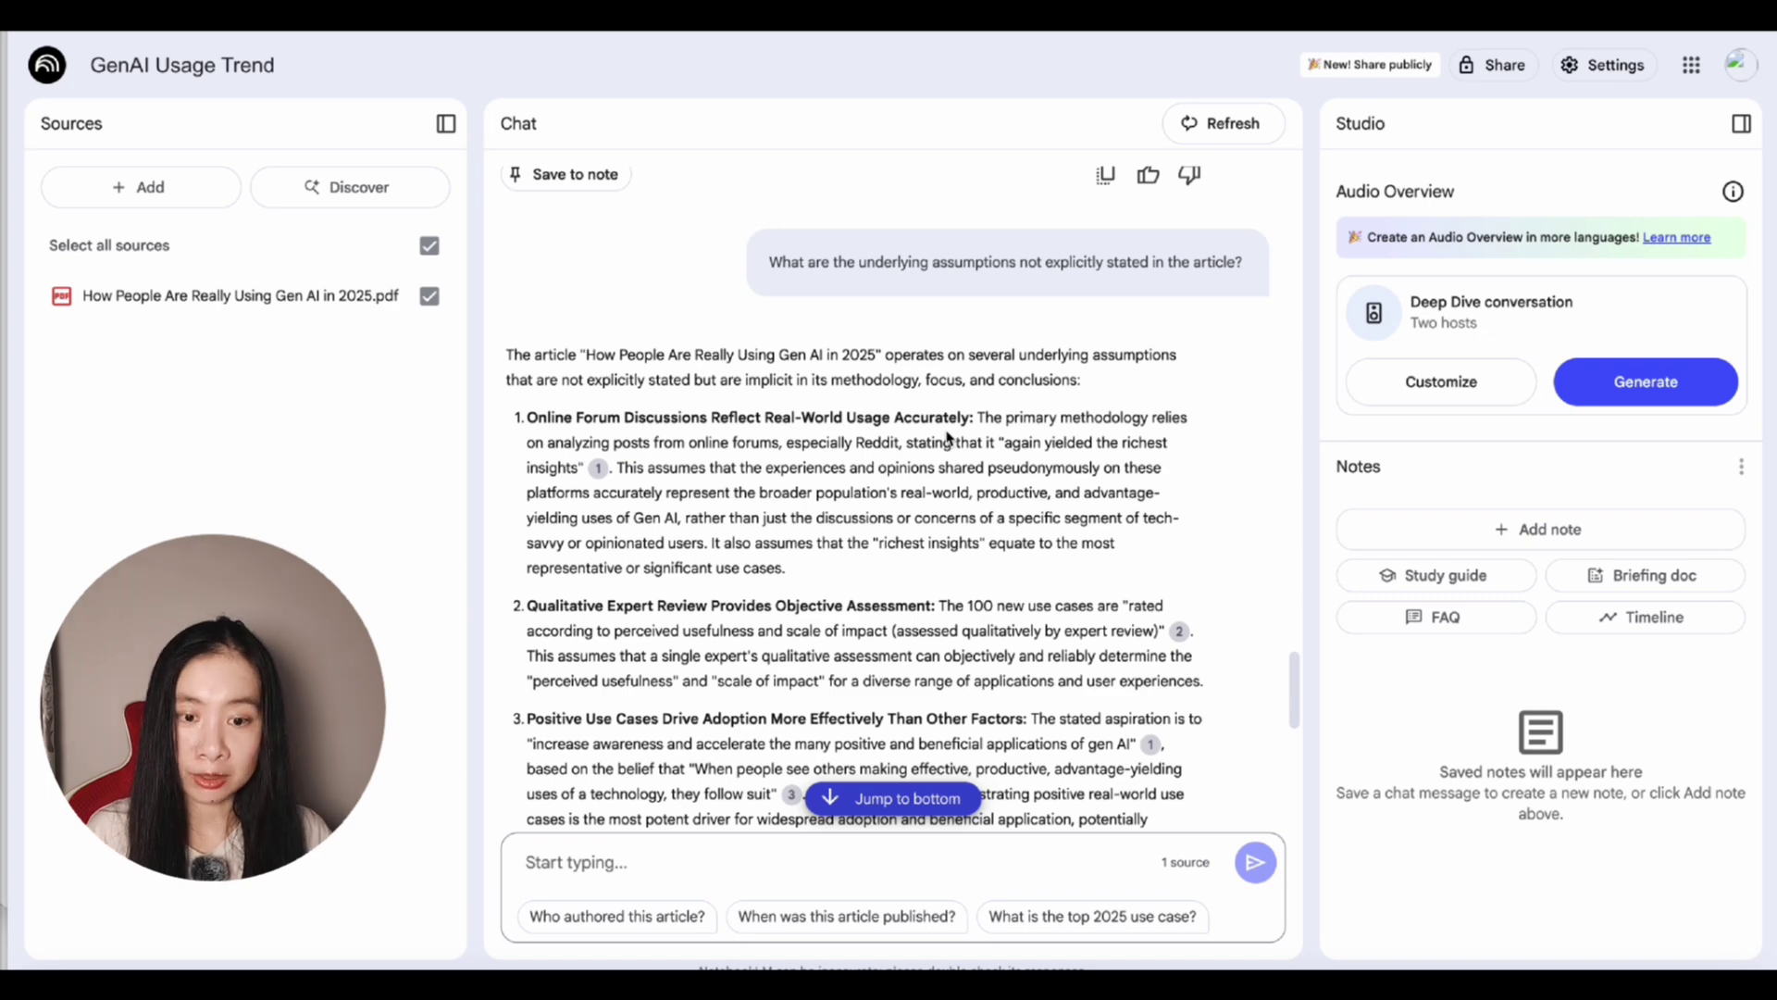
scroll(948, 435, down, 2)
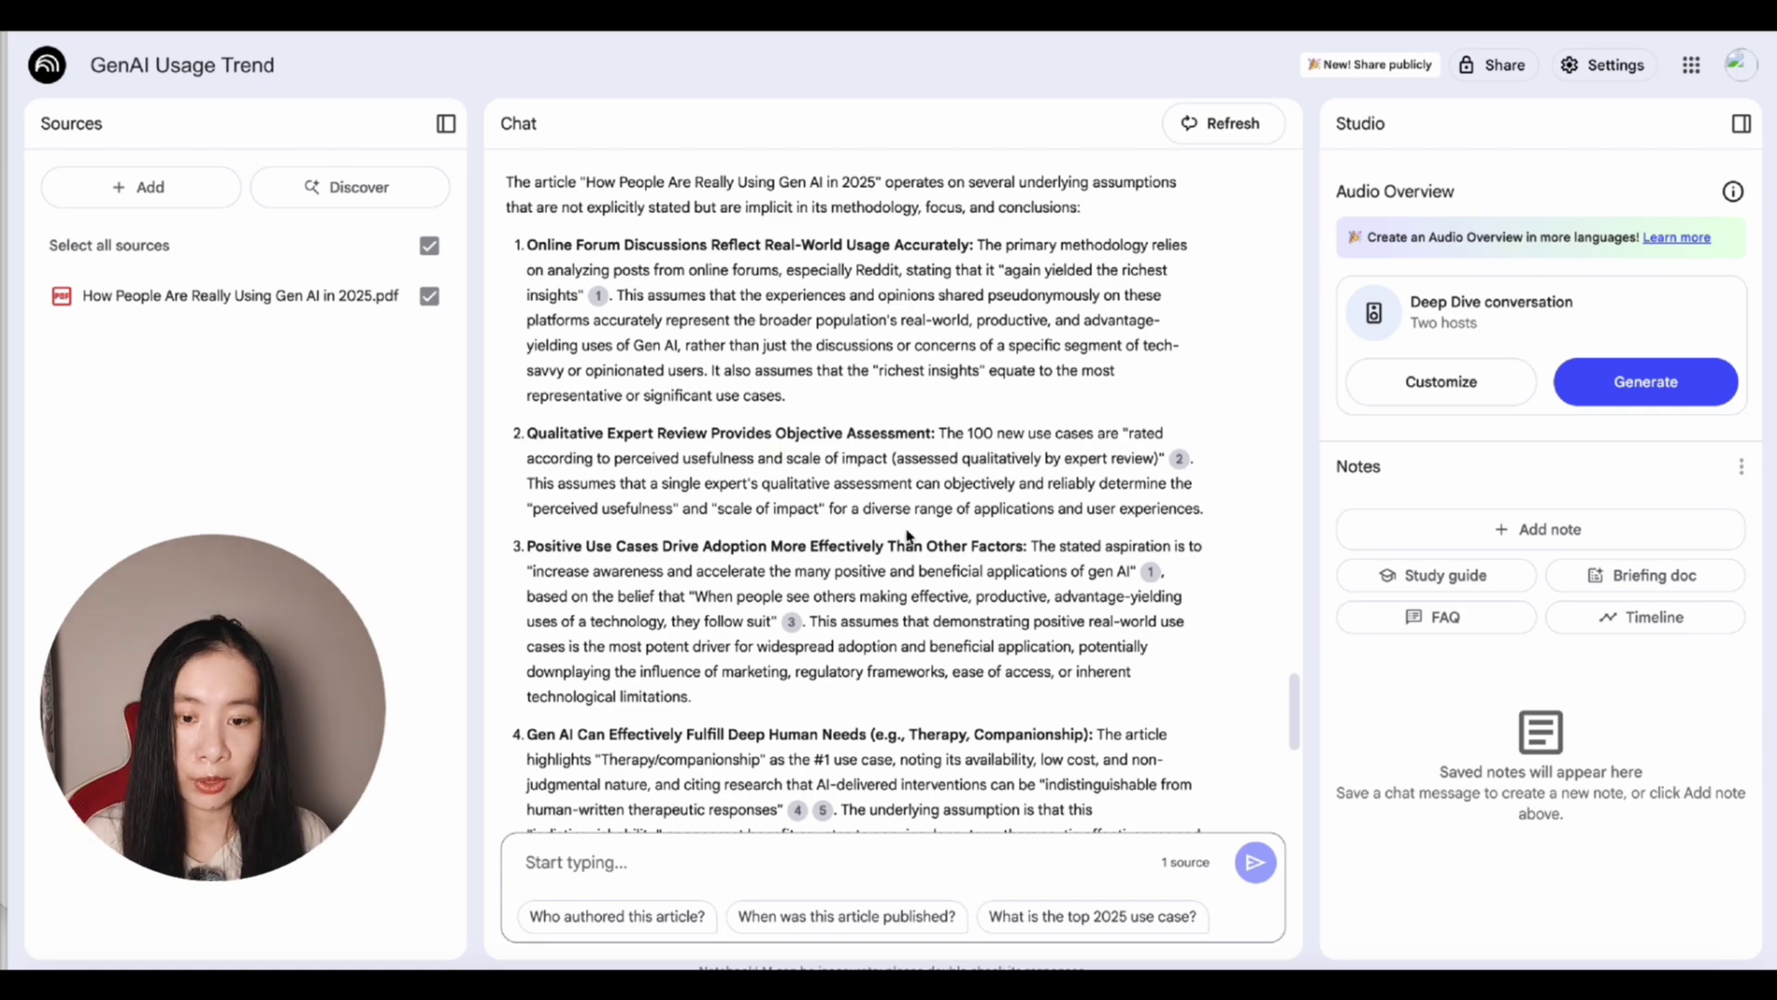
scroll(908, 535, down, 2)
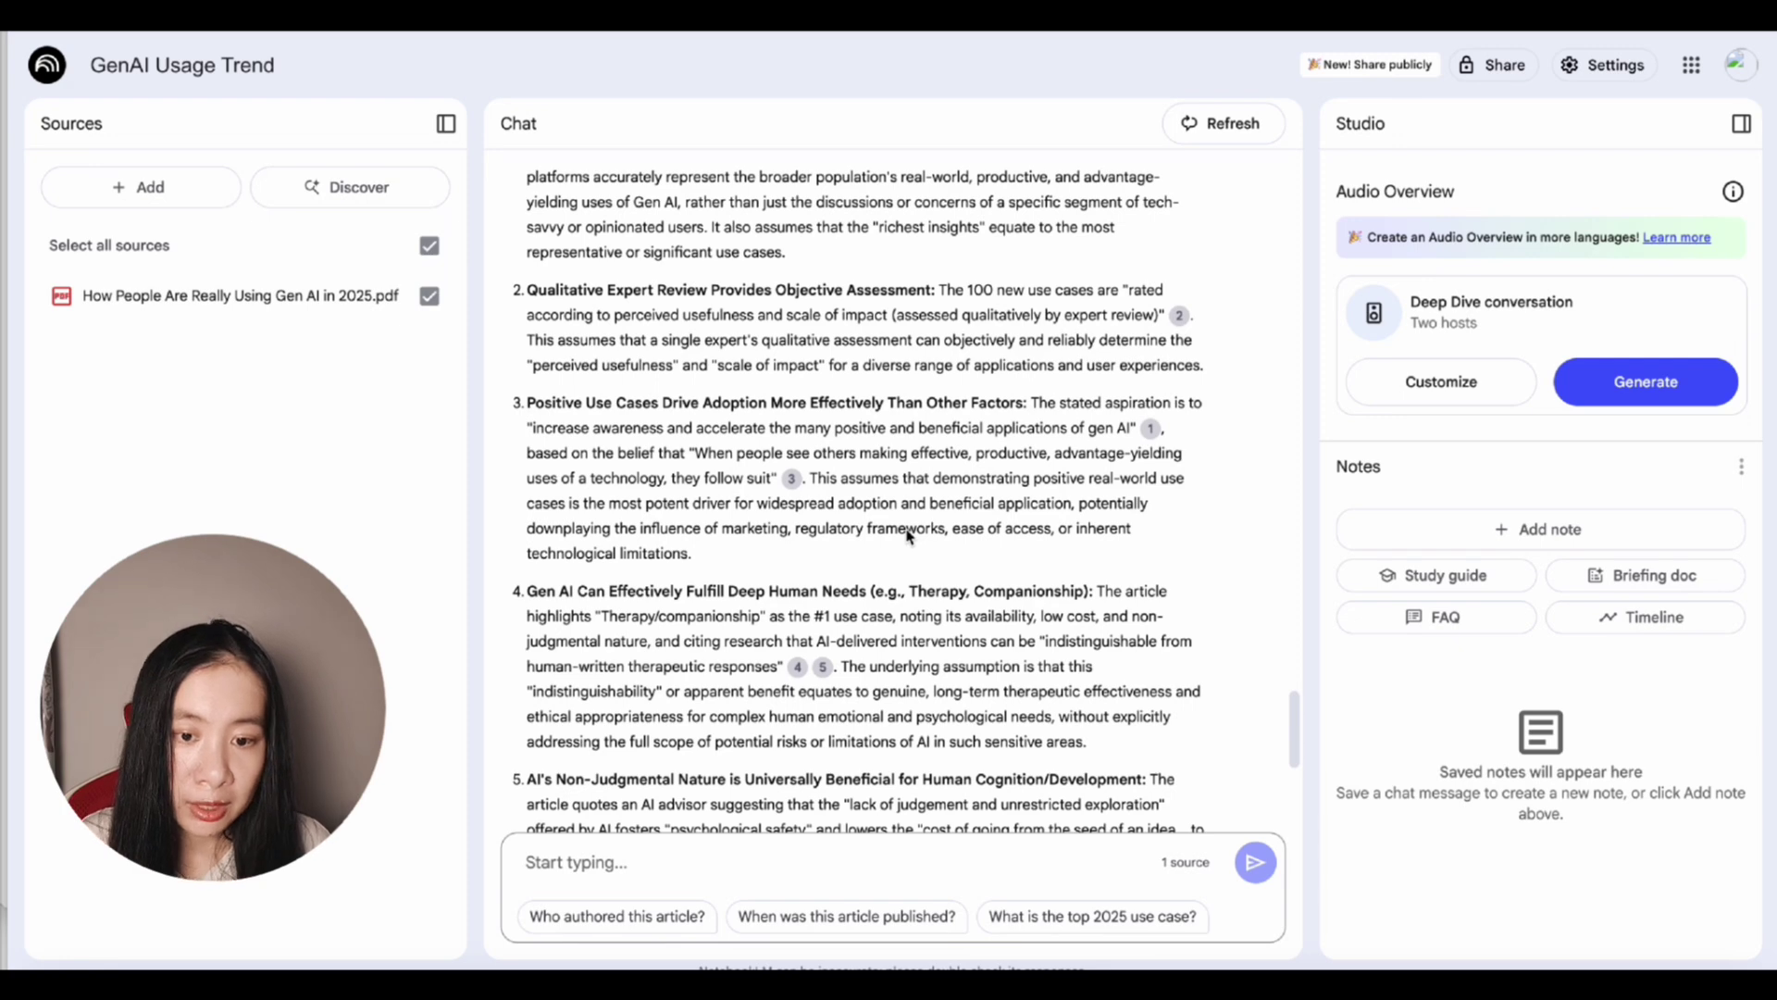
scroll(908, 535, up, 1)
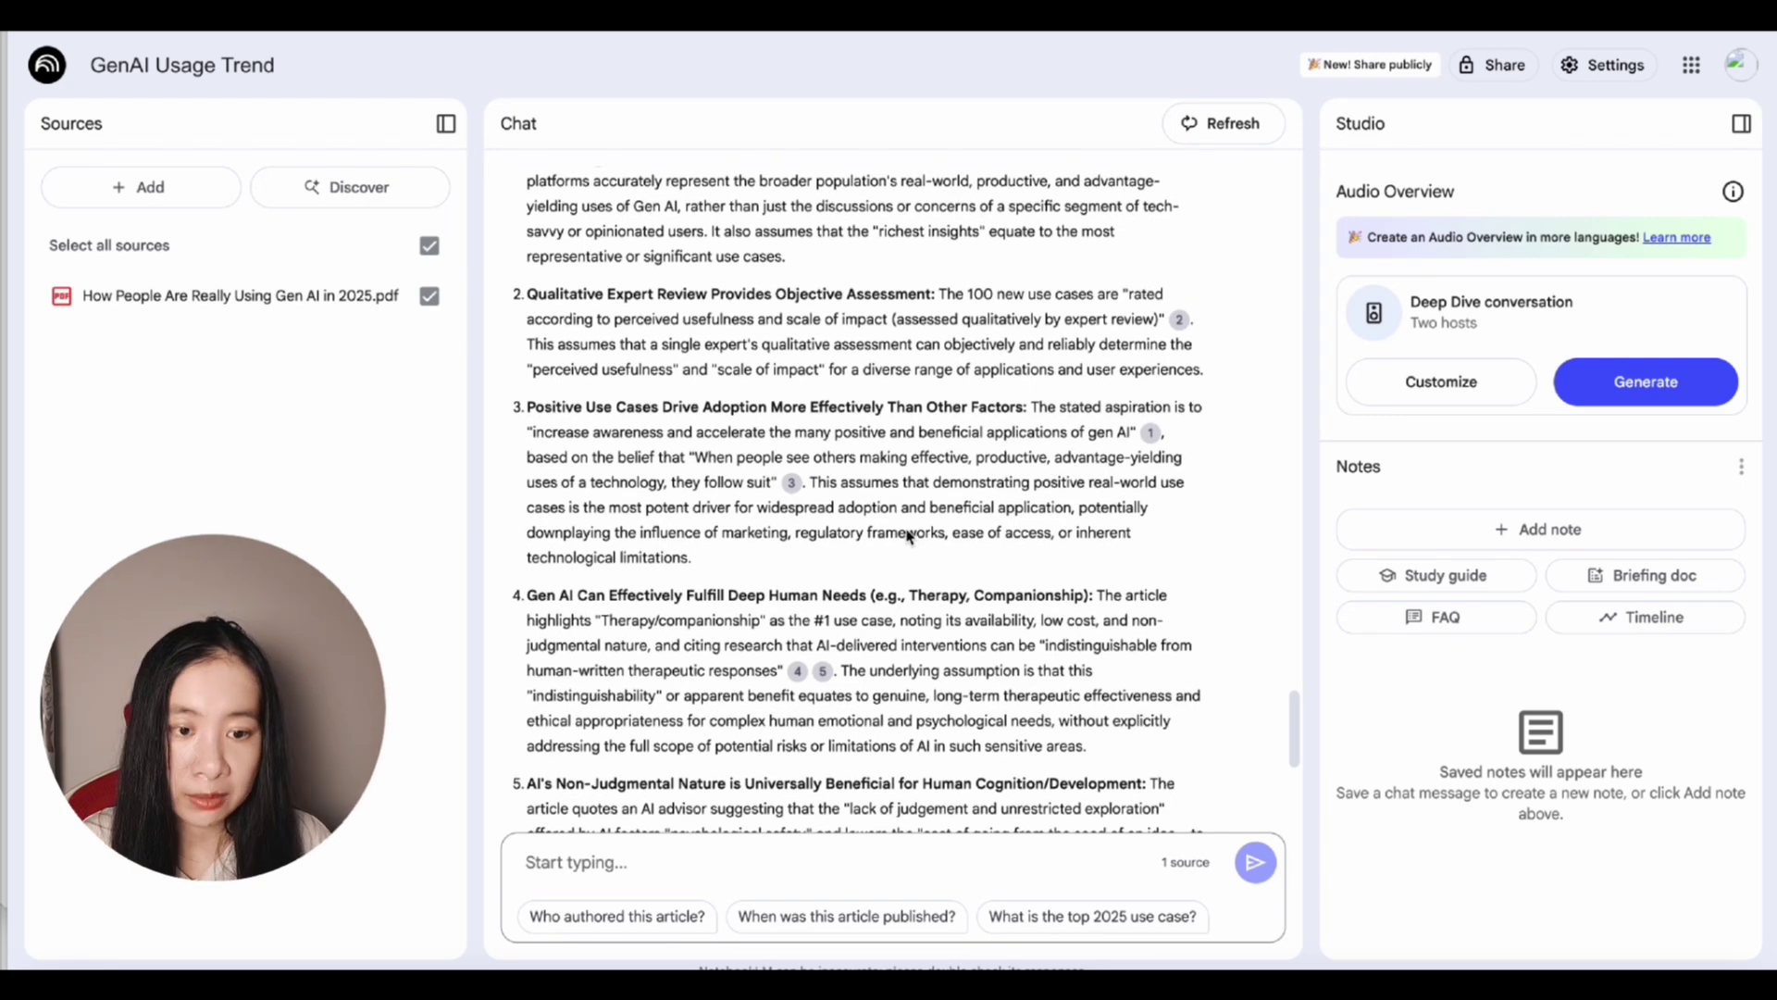
scroll(908, 535, down, 1)
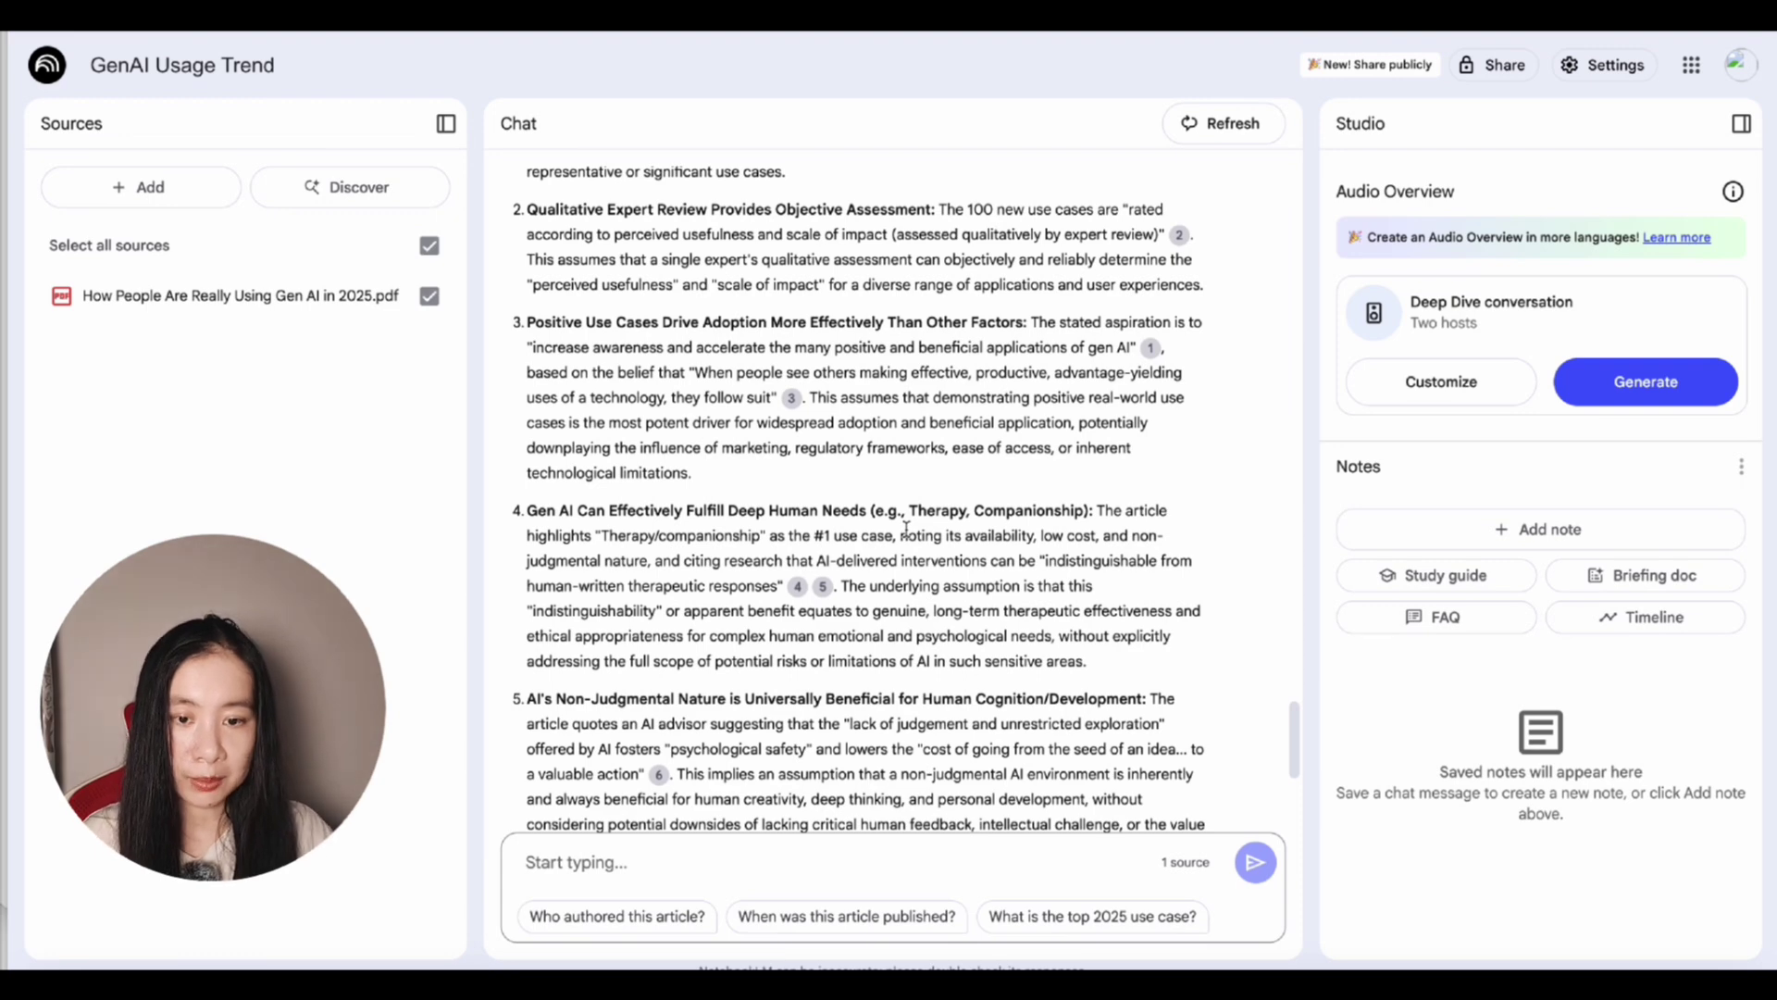
scroll(906, 528, down, 2)
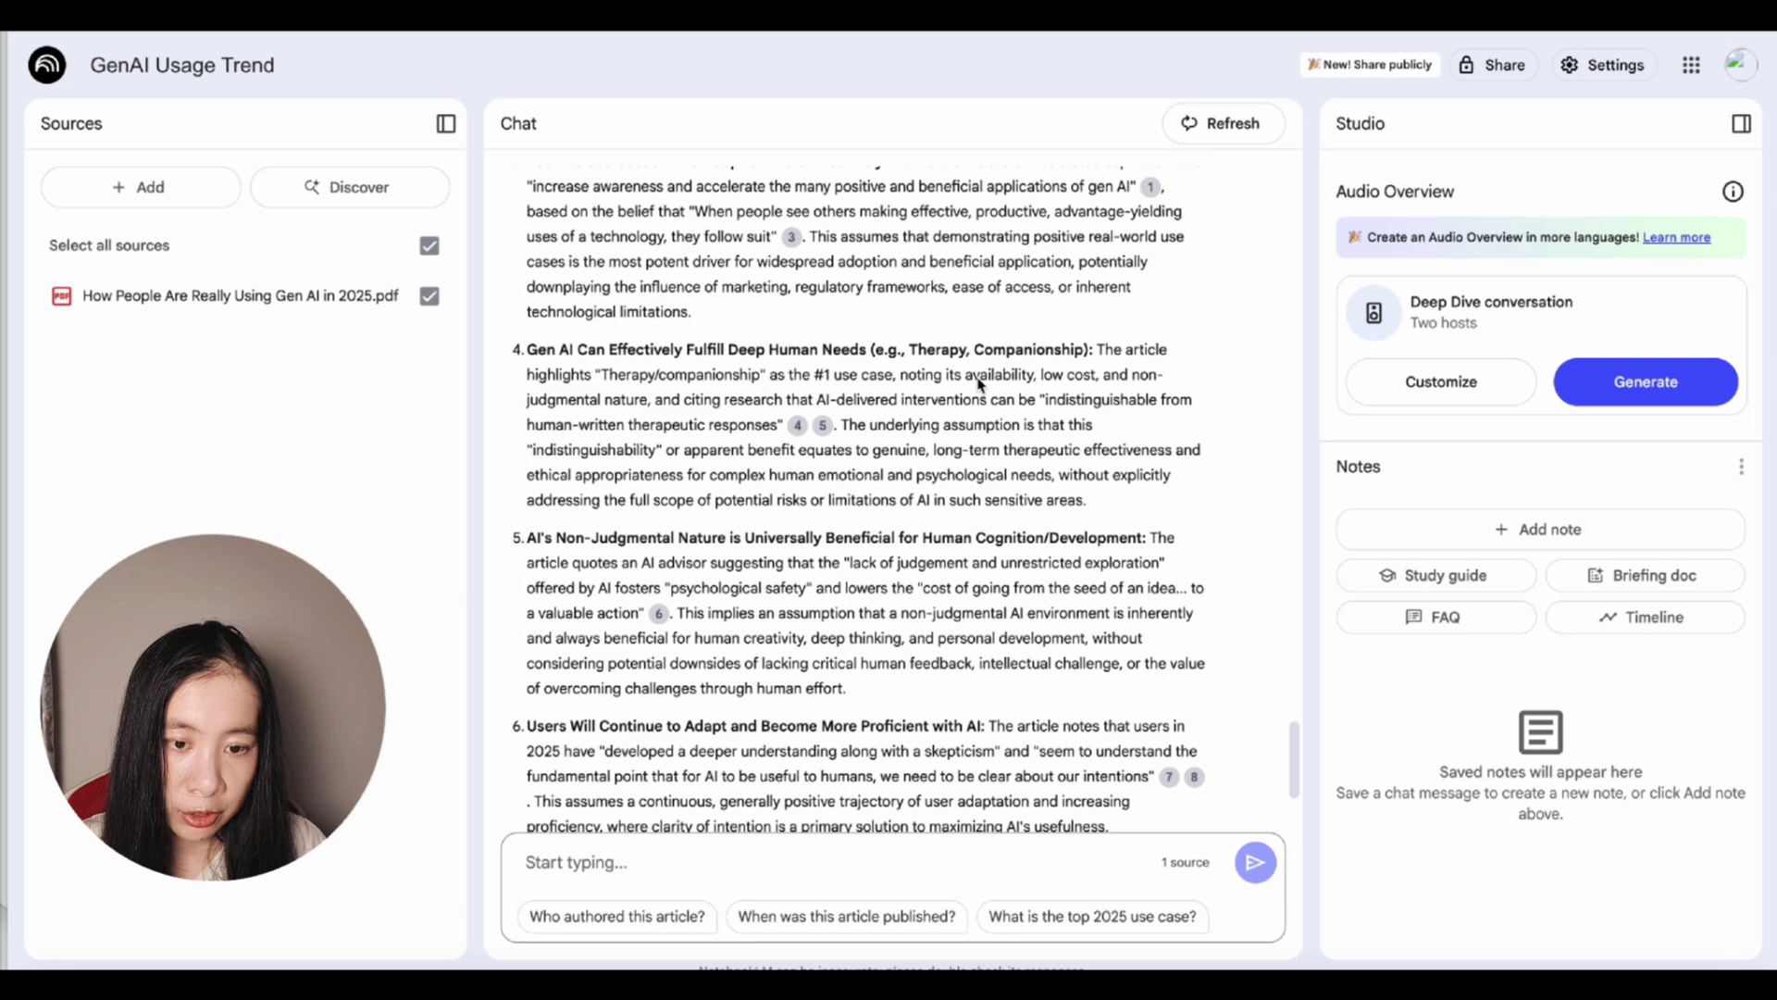
scroll(978, 382, down, 1)
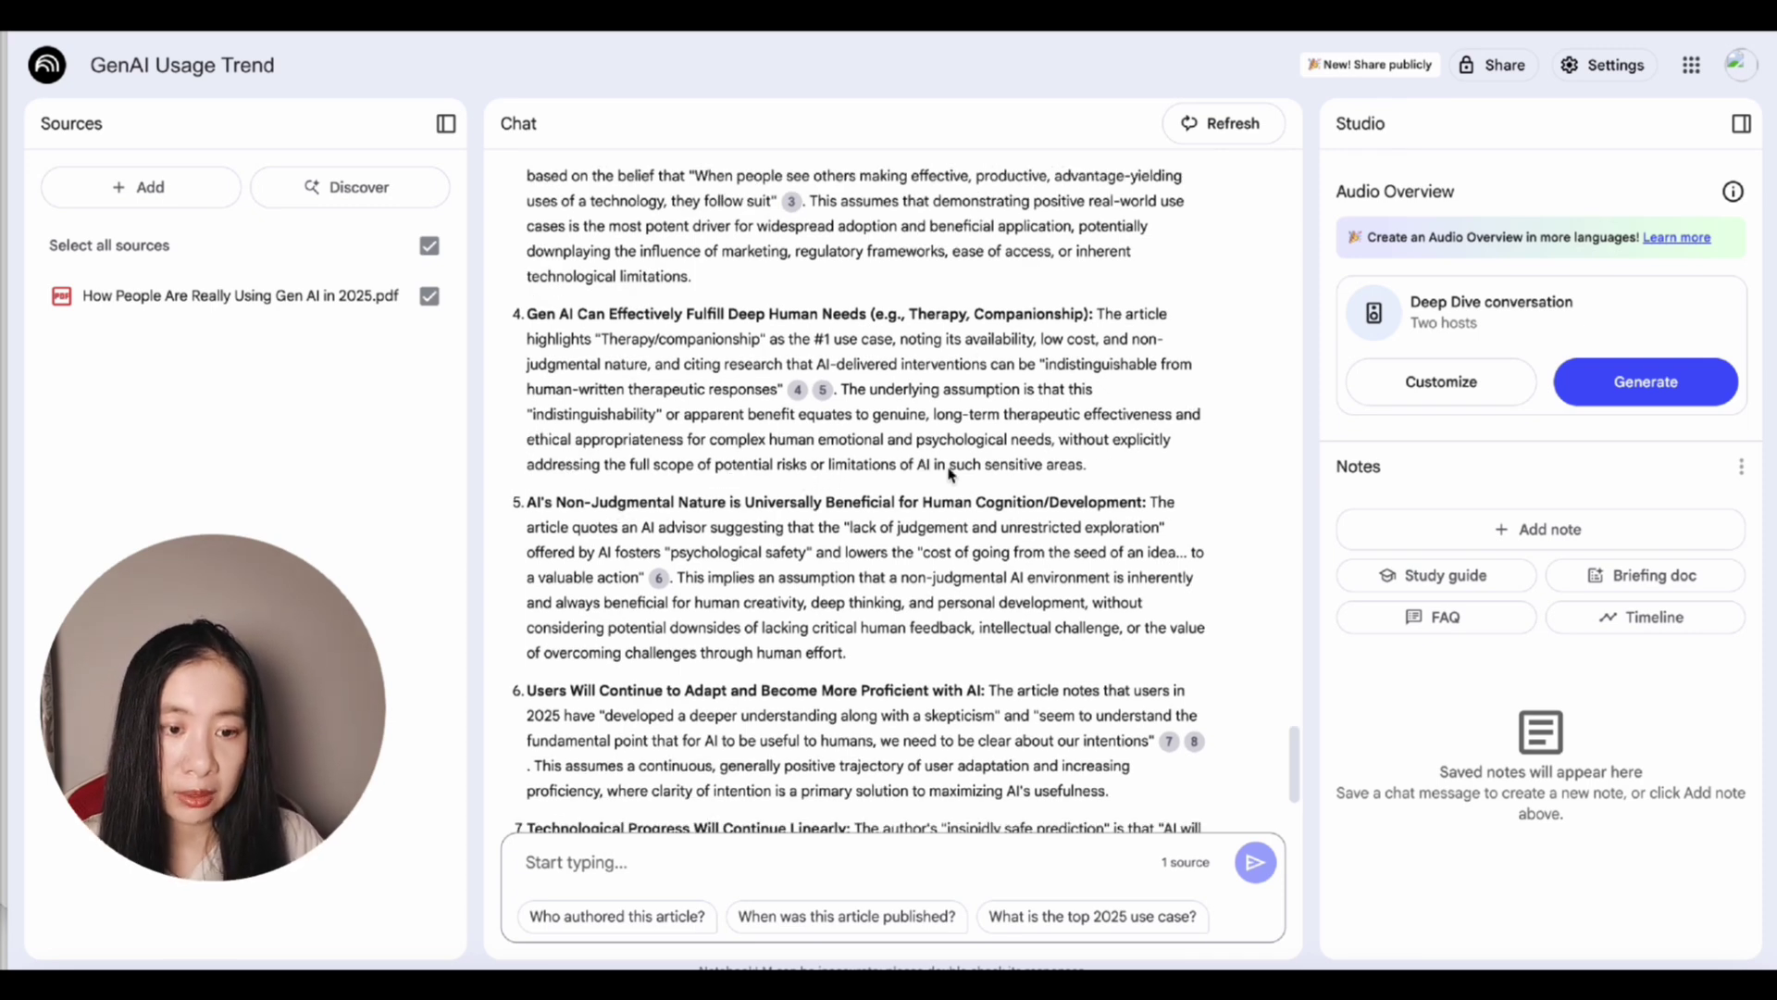
scroll(951, 474, down, 3)
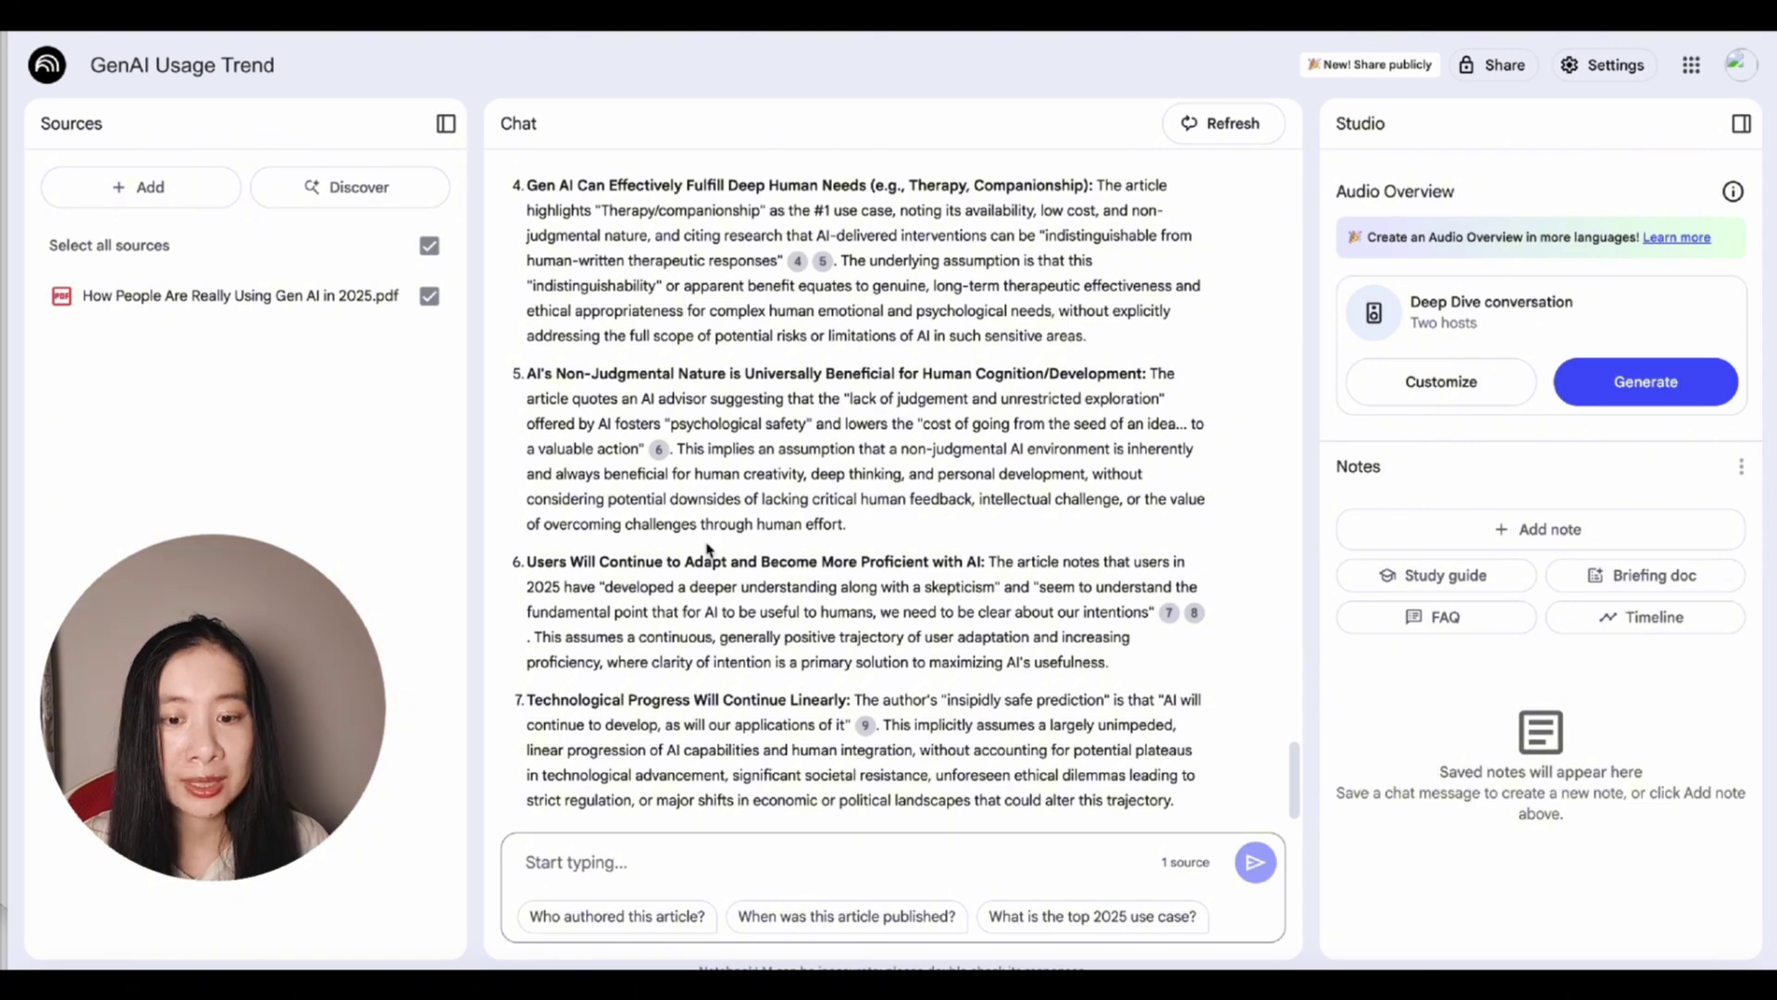
scroll(584, 488, down, 1)
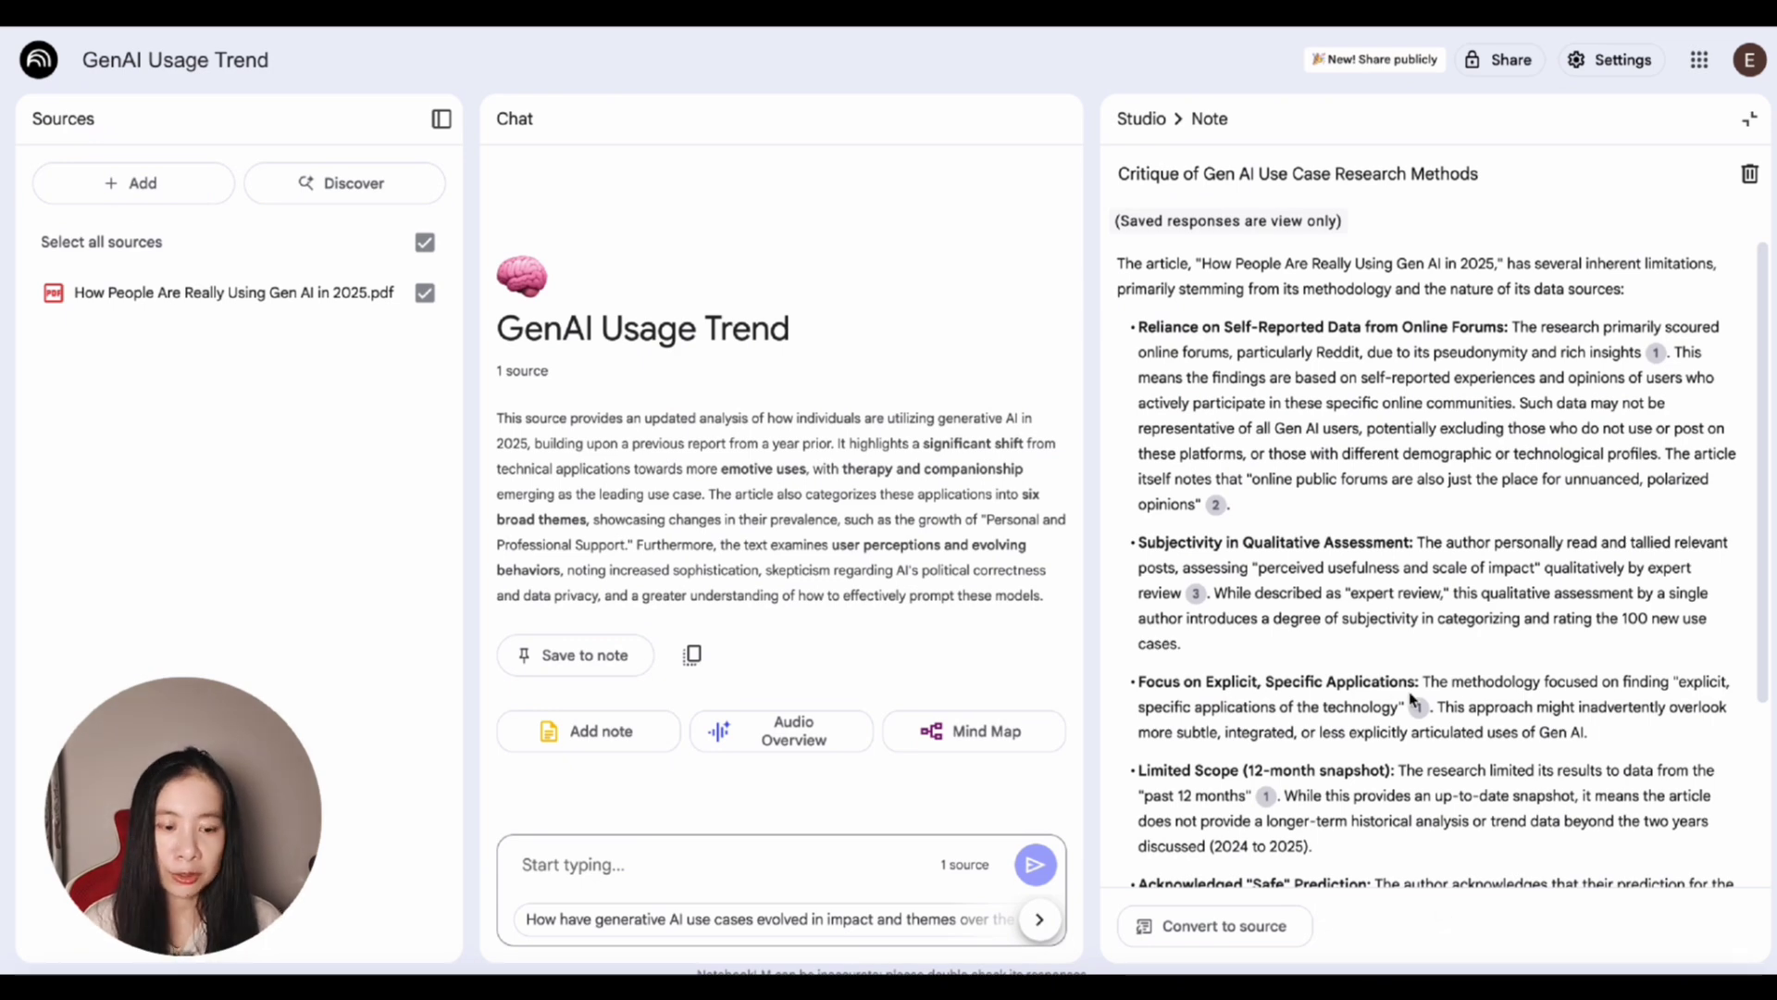
- Convert the methods-critique note into a notebook source and return to the notes list
click(1197, 938)
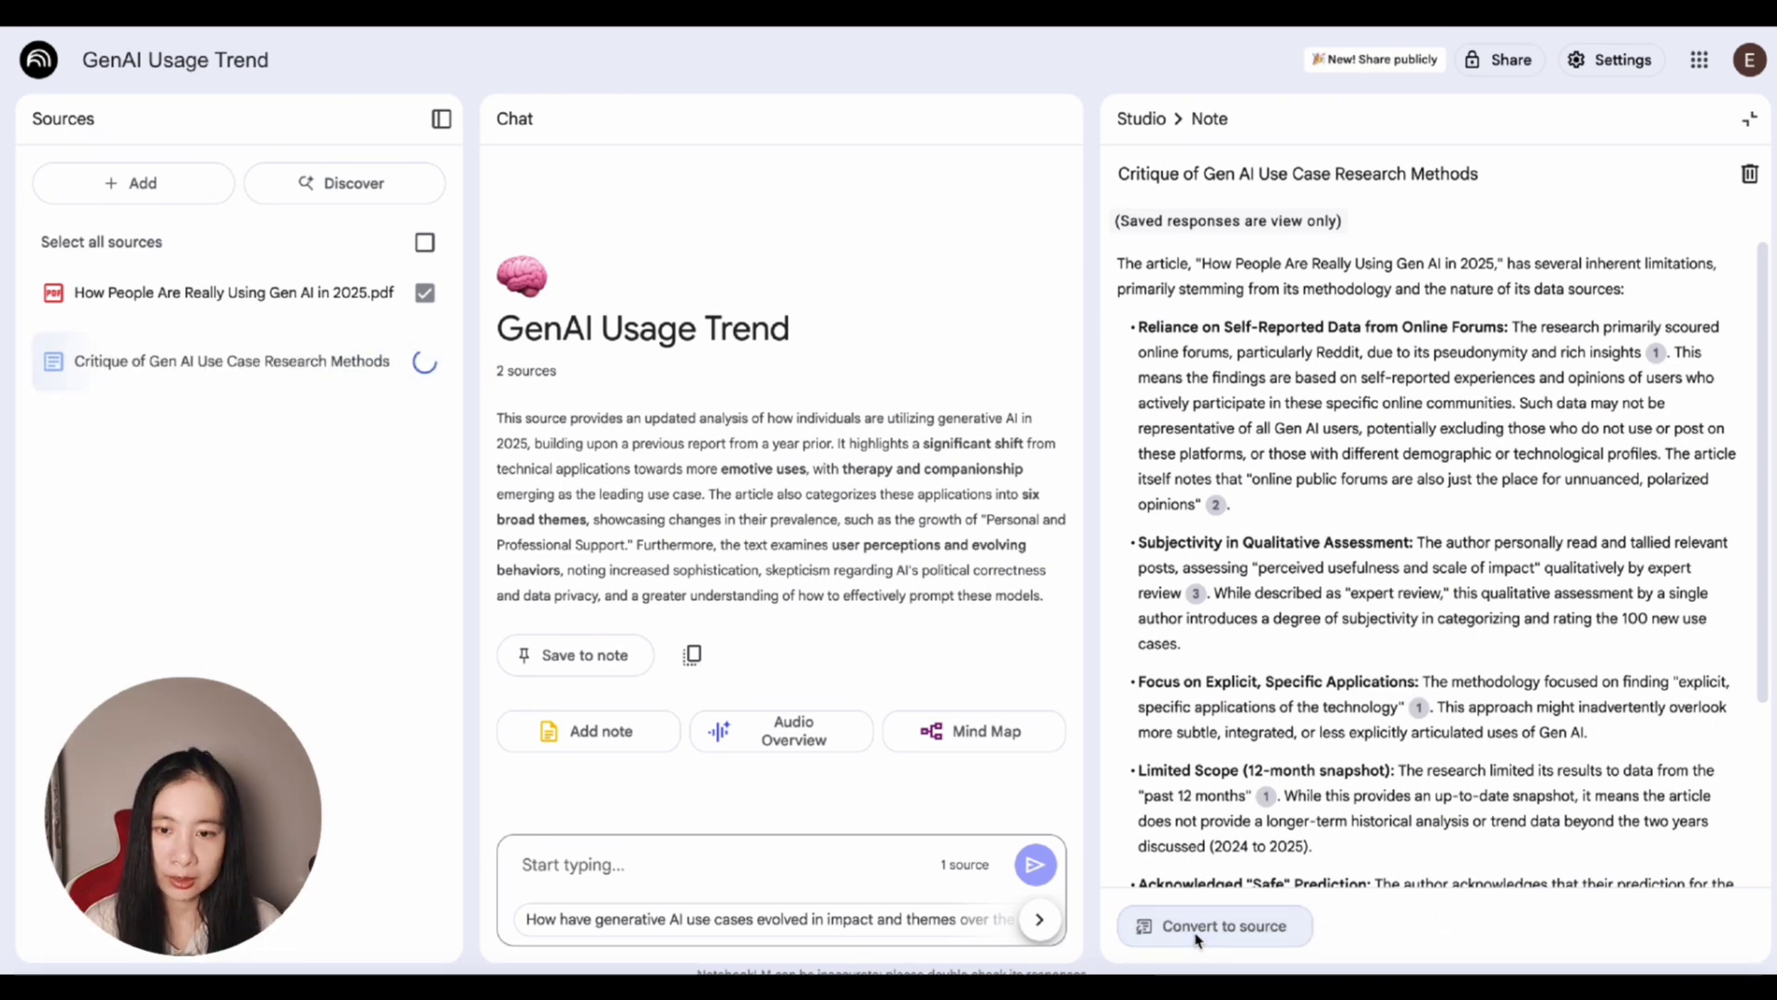
click(1750, 118)
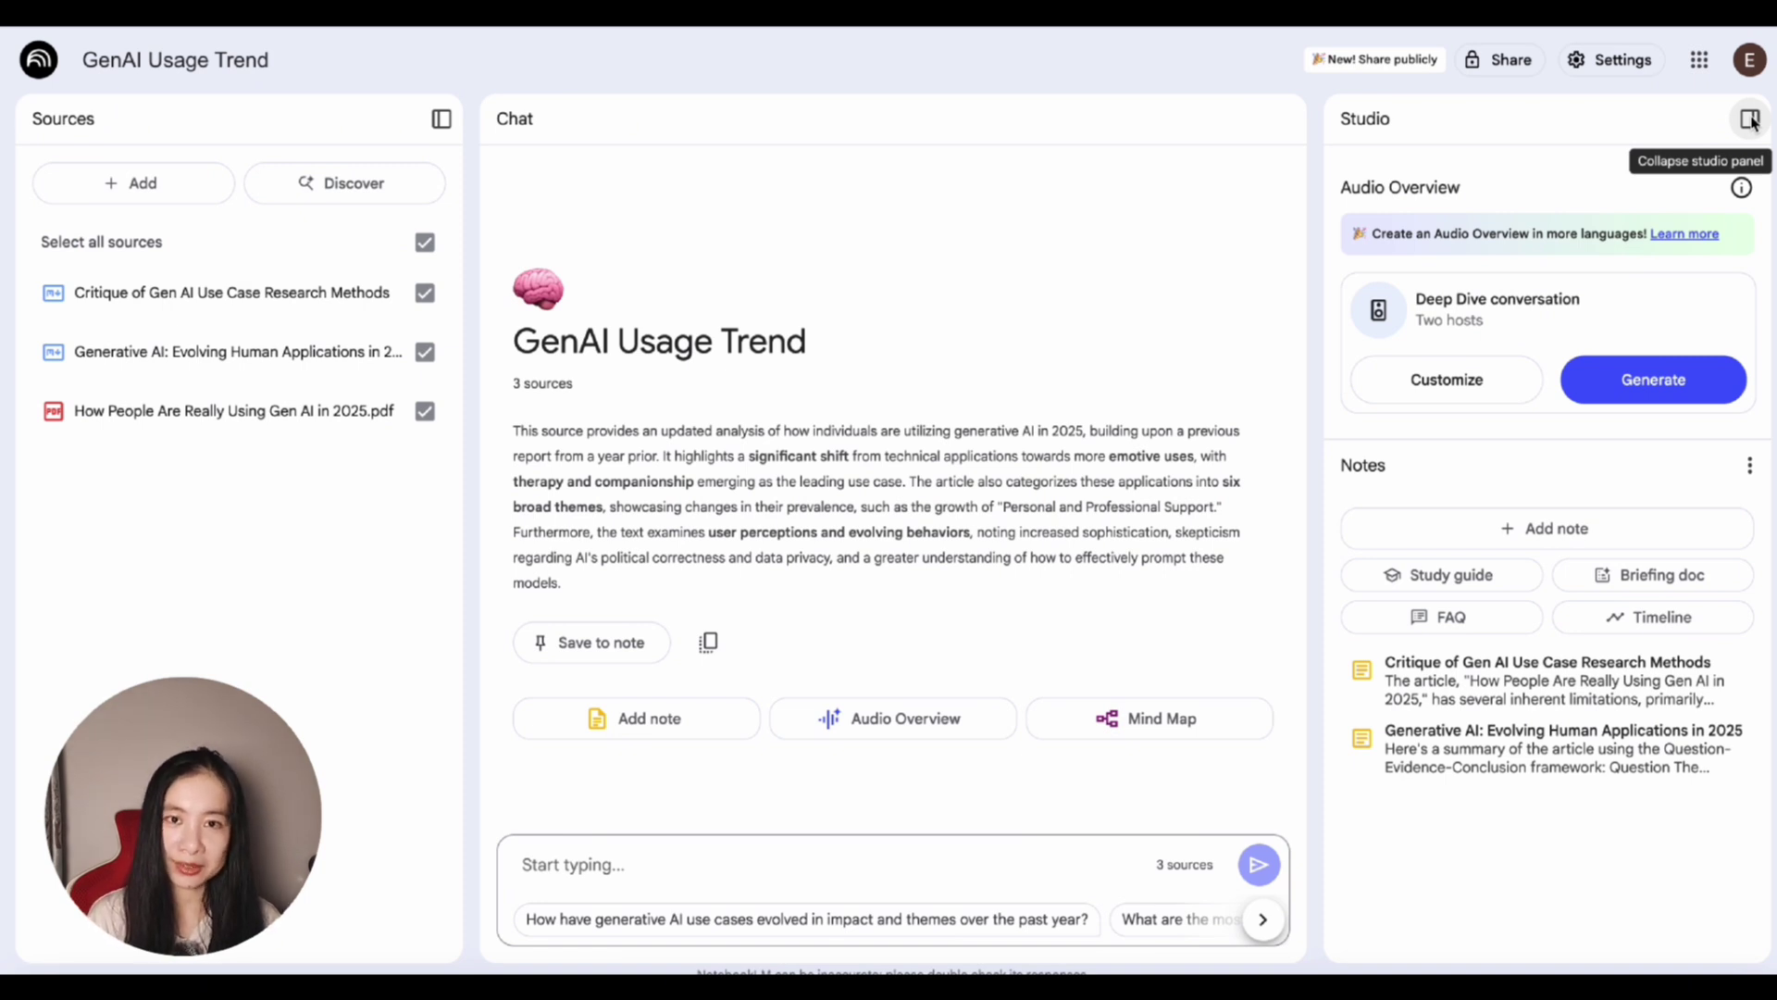
click(714, 861)
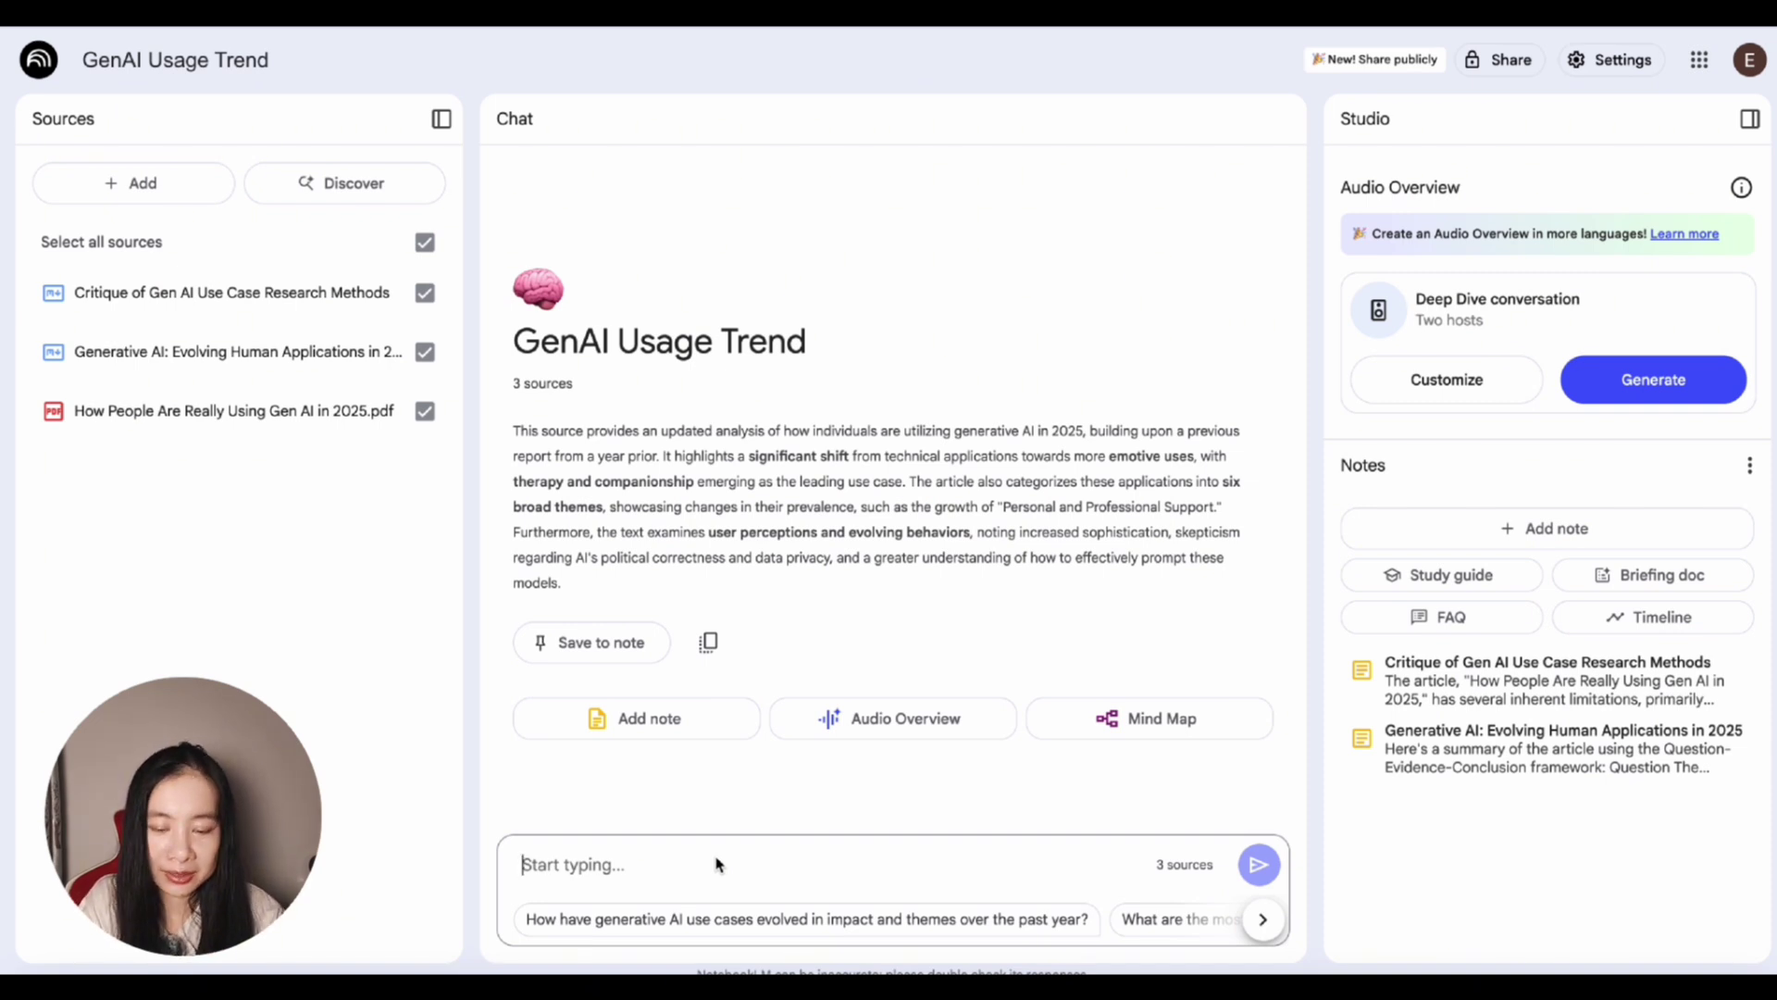
- Ask how the findings apply to edtech small business owners and review the response
text(Please share how these findings and discussions are applicable to small business owners in the edtech industry?)
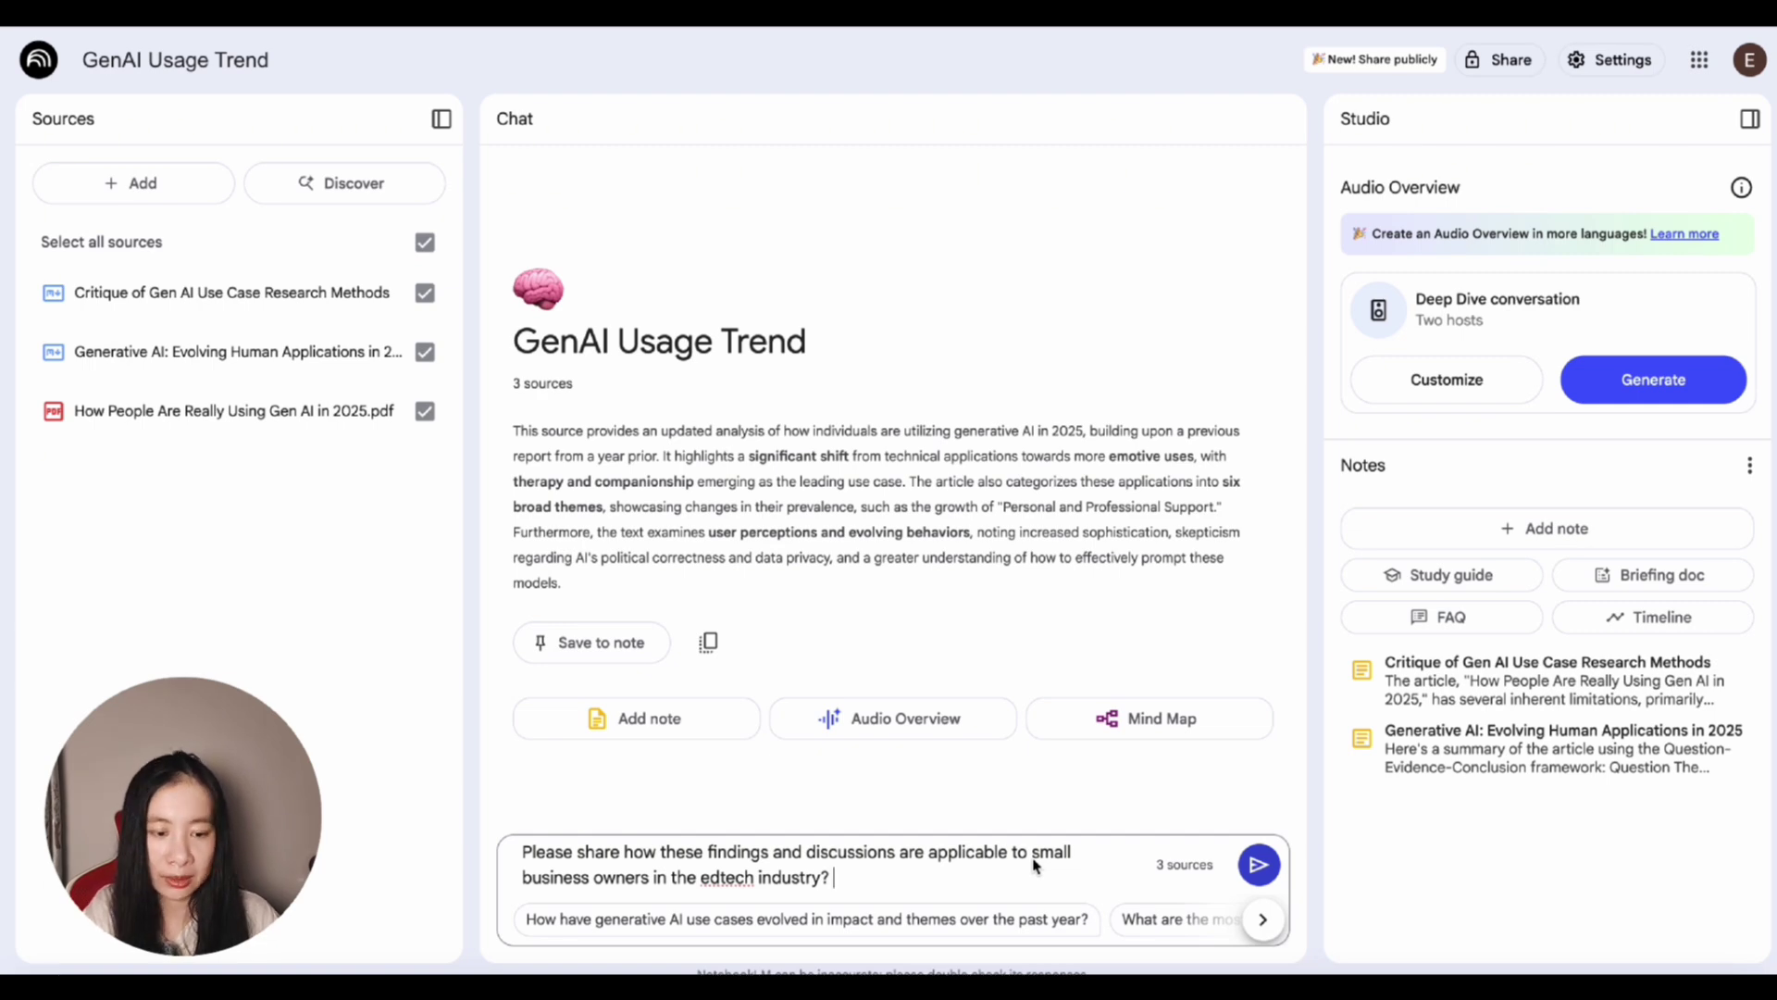
key(Return)
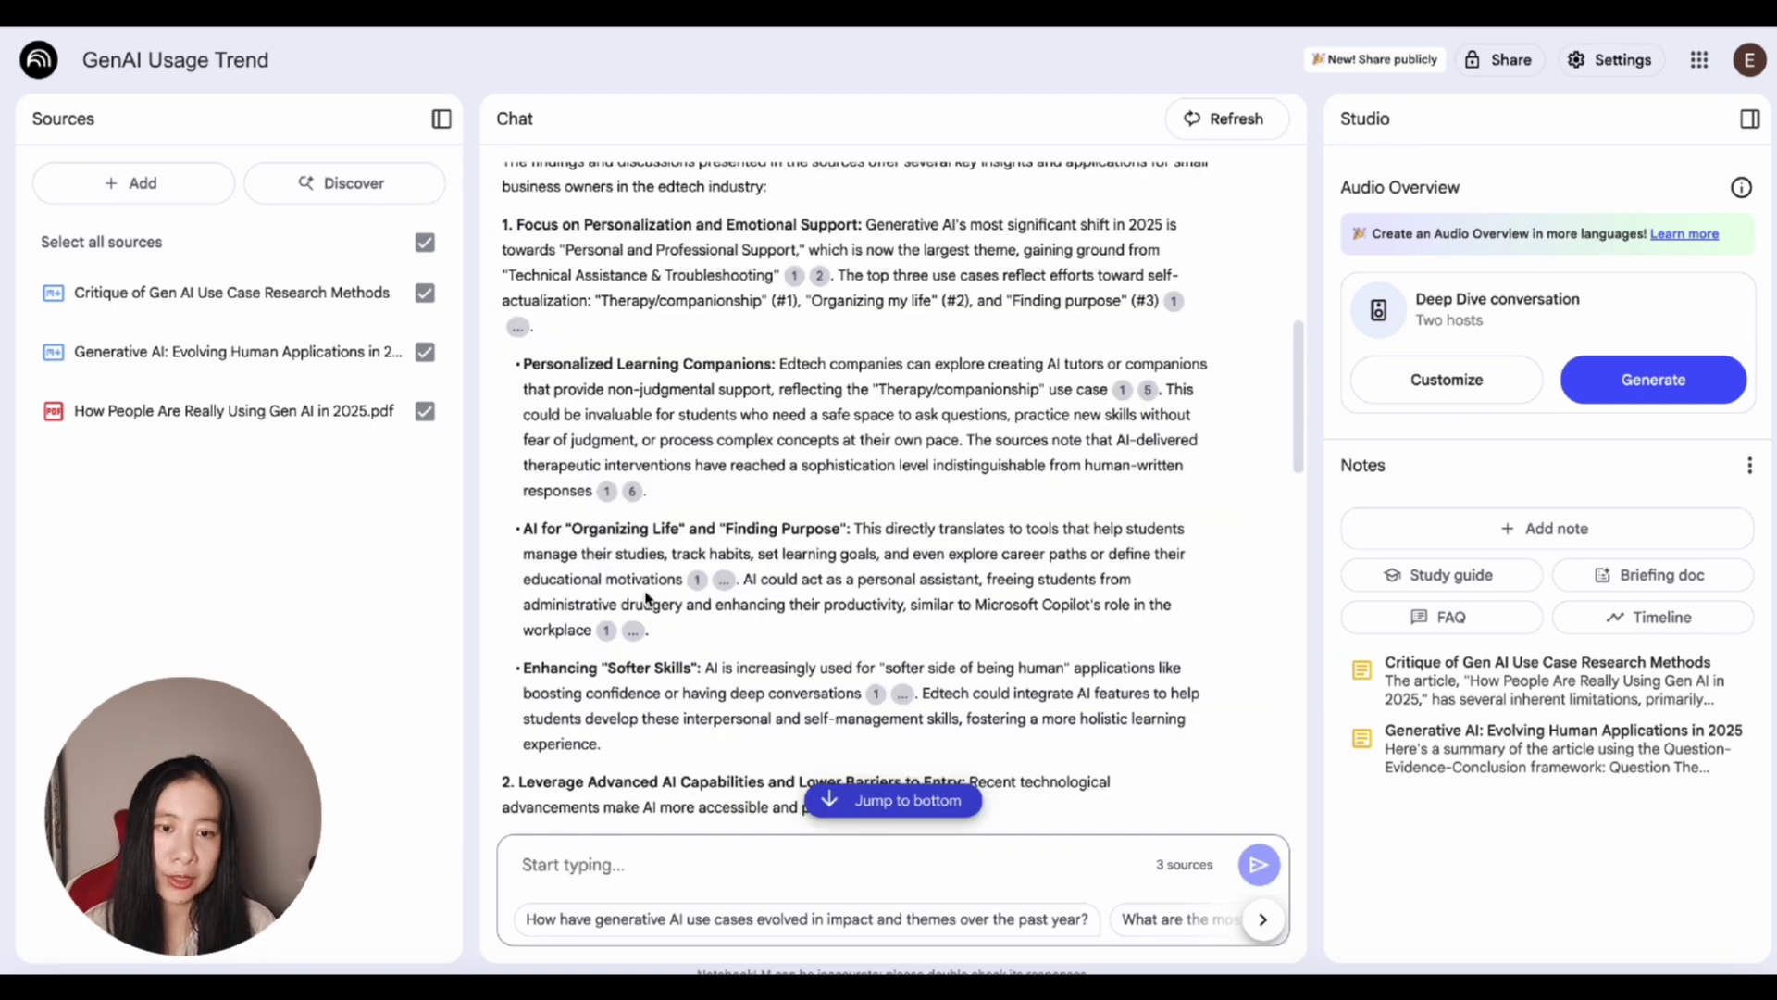
scroll(646, 597, down, 3)
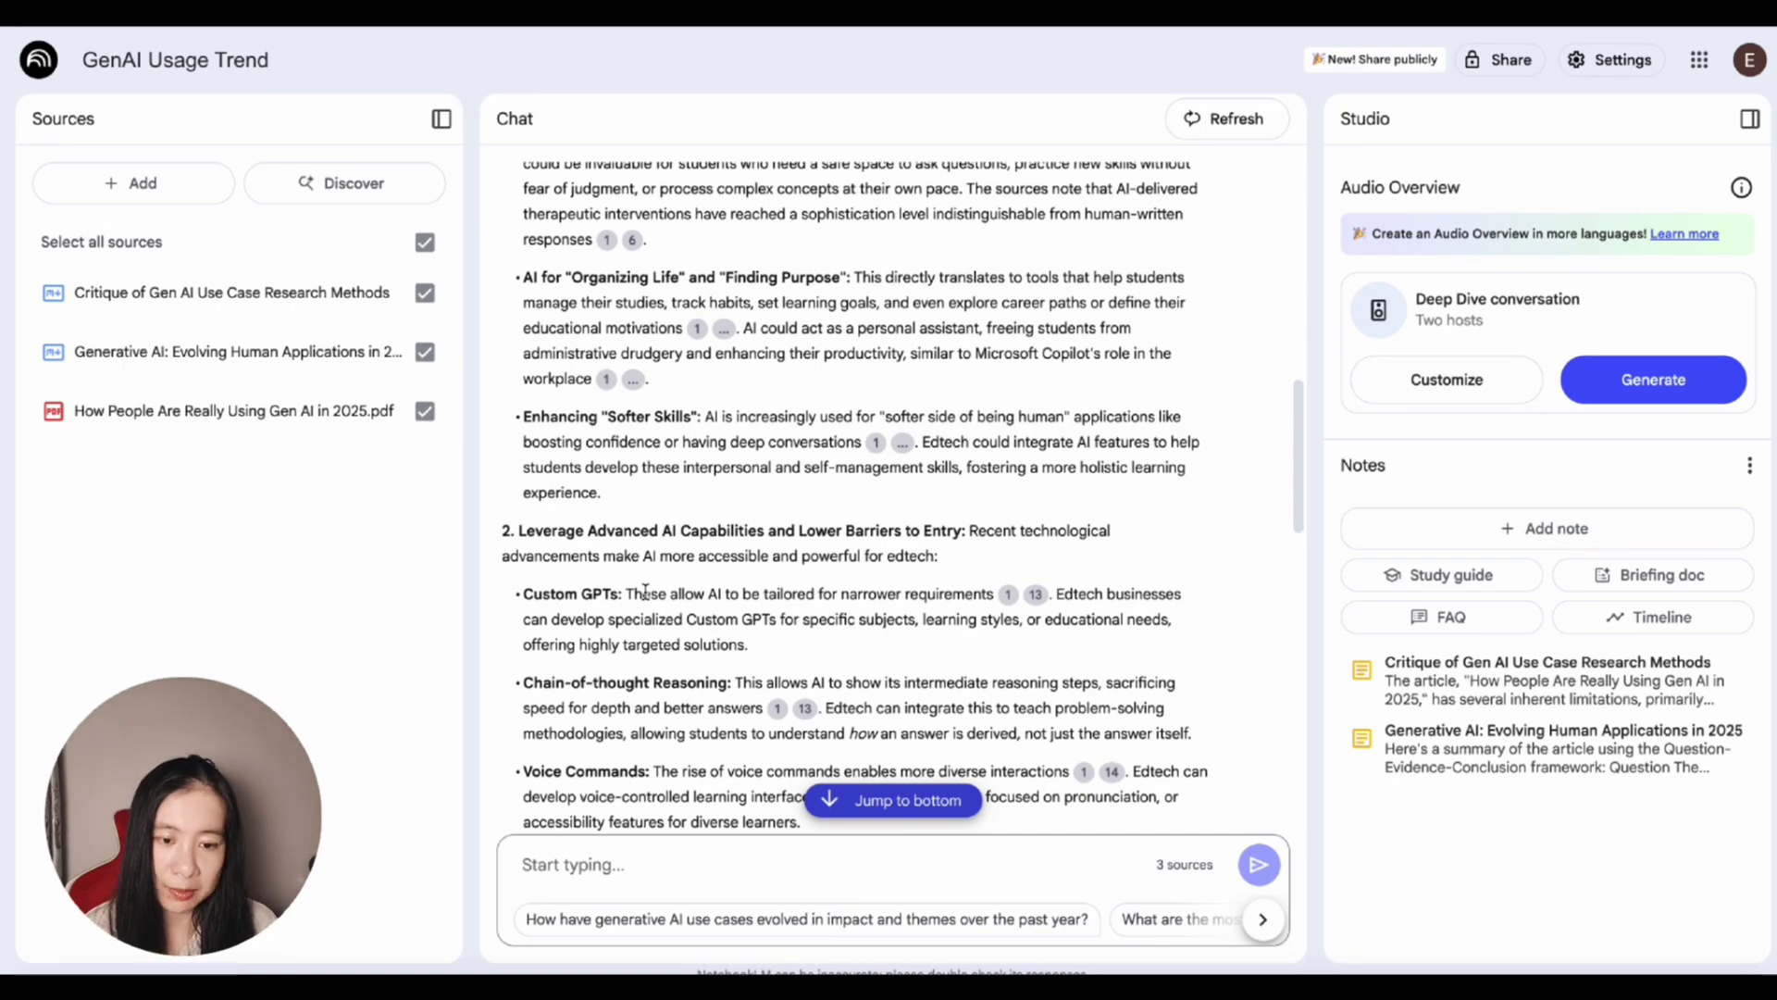
scroll(646, 592, down, 15)
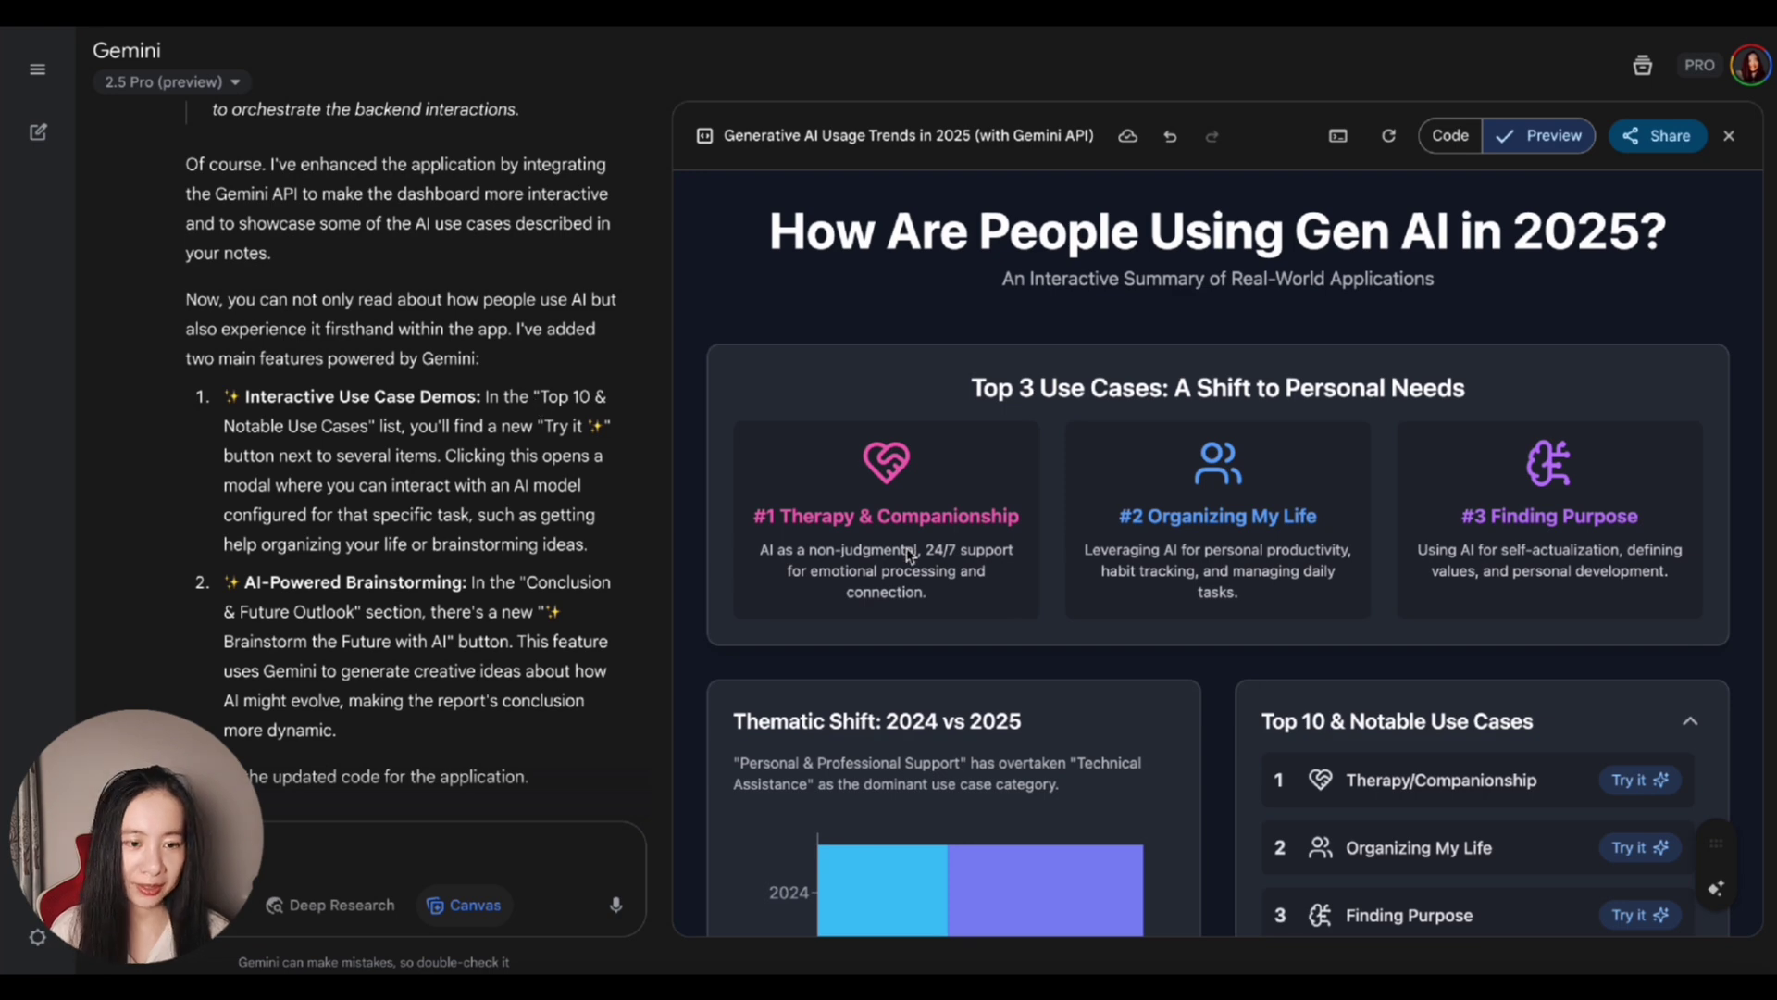
scroll(819, 683, down, 2)
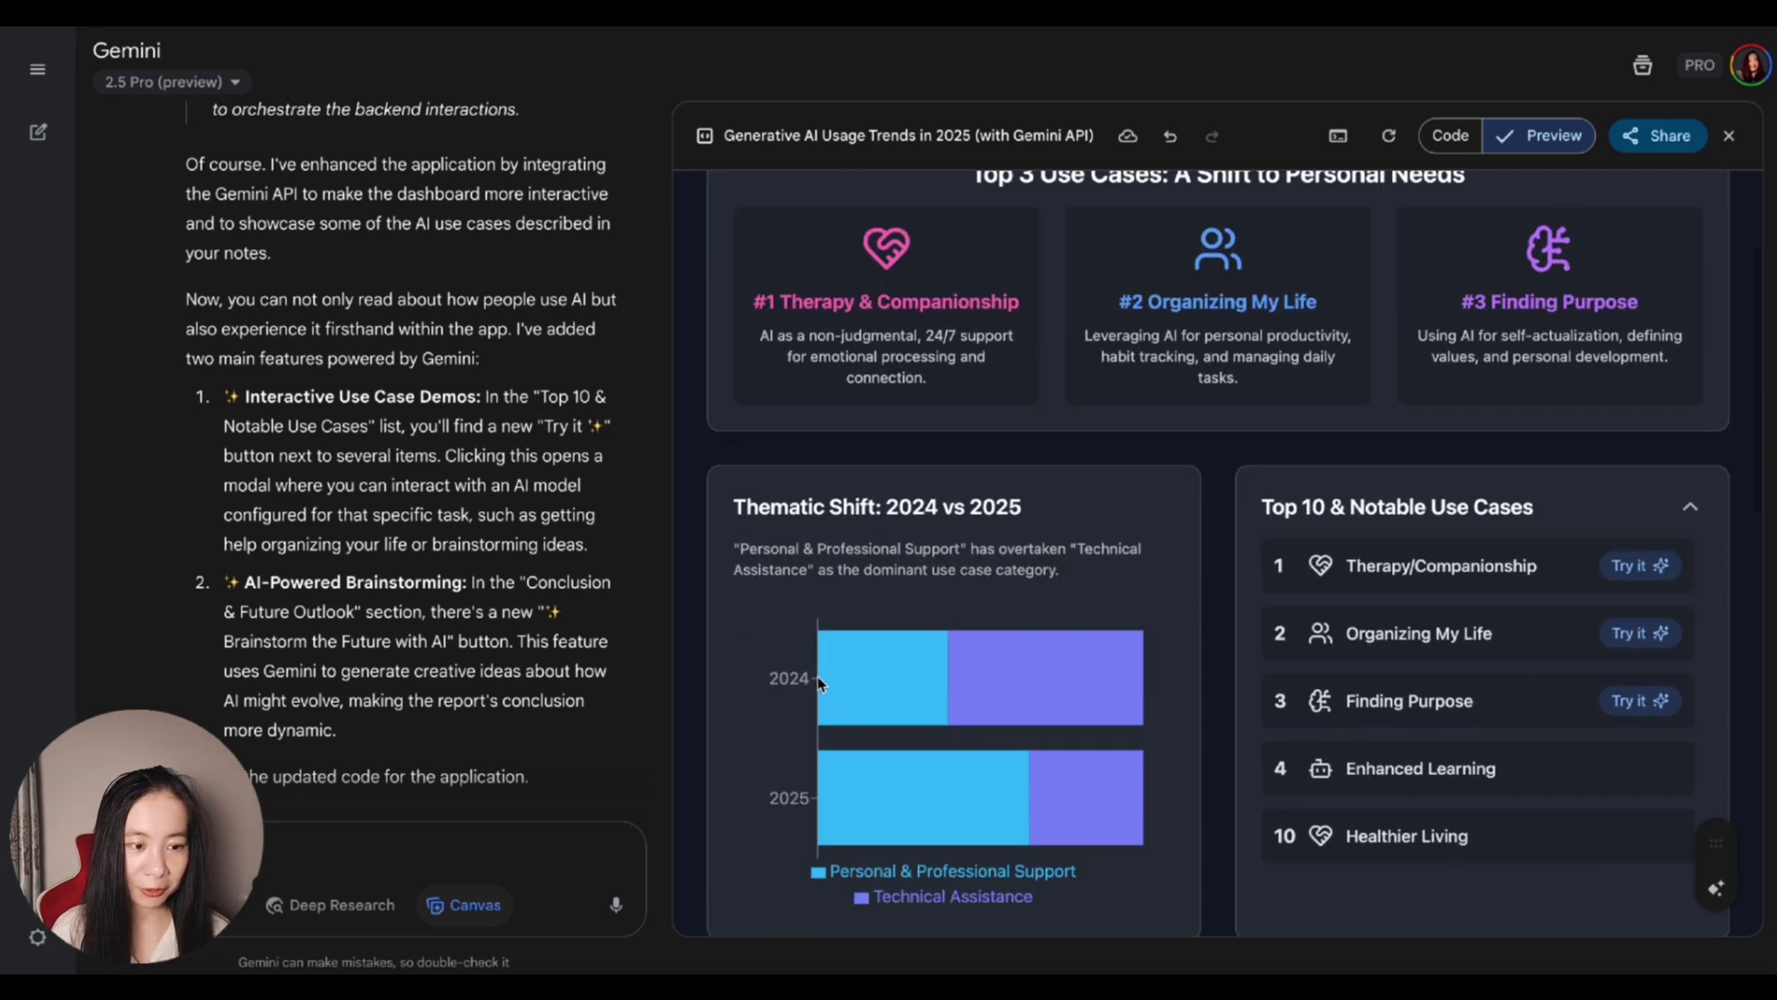
scroll(819, 683, down, 6)
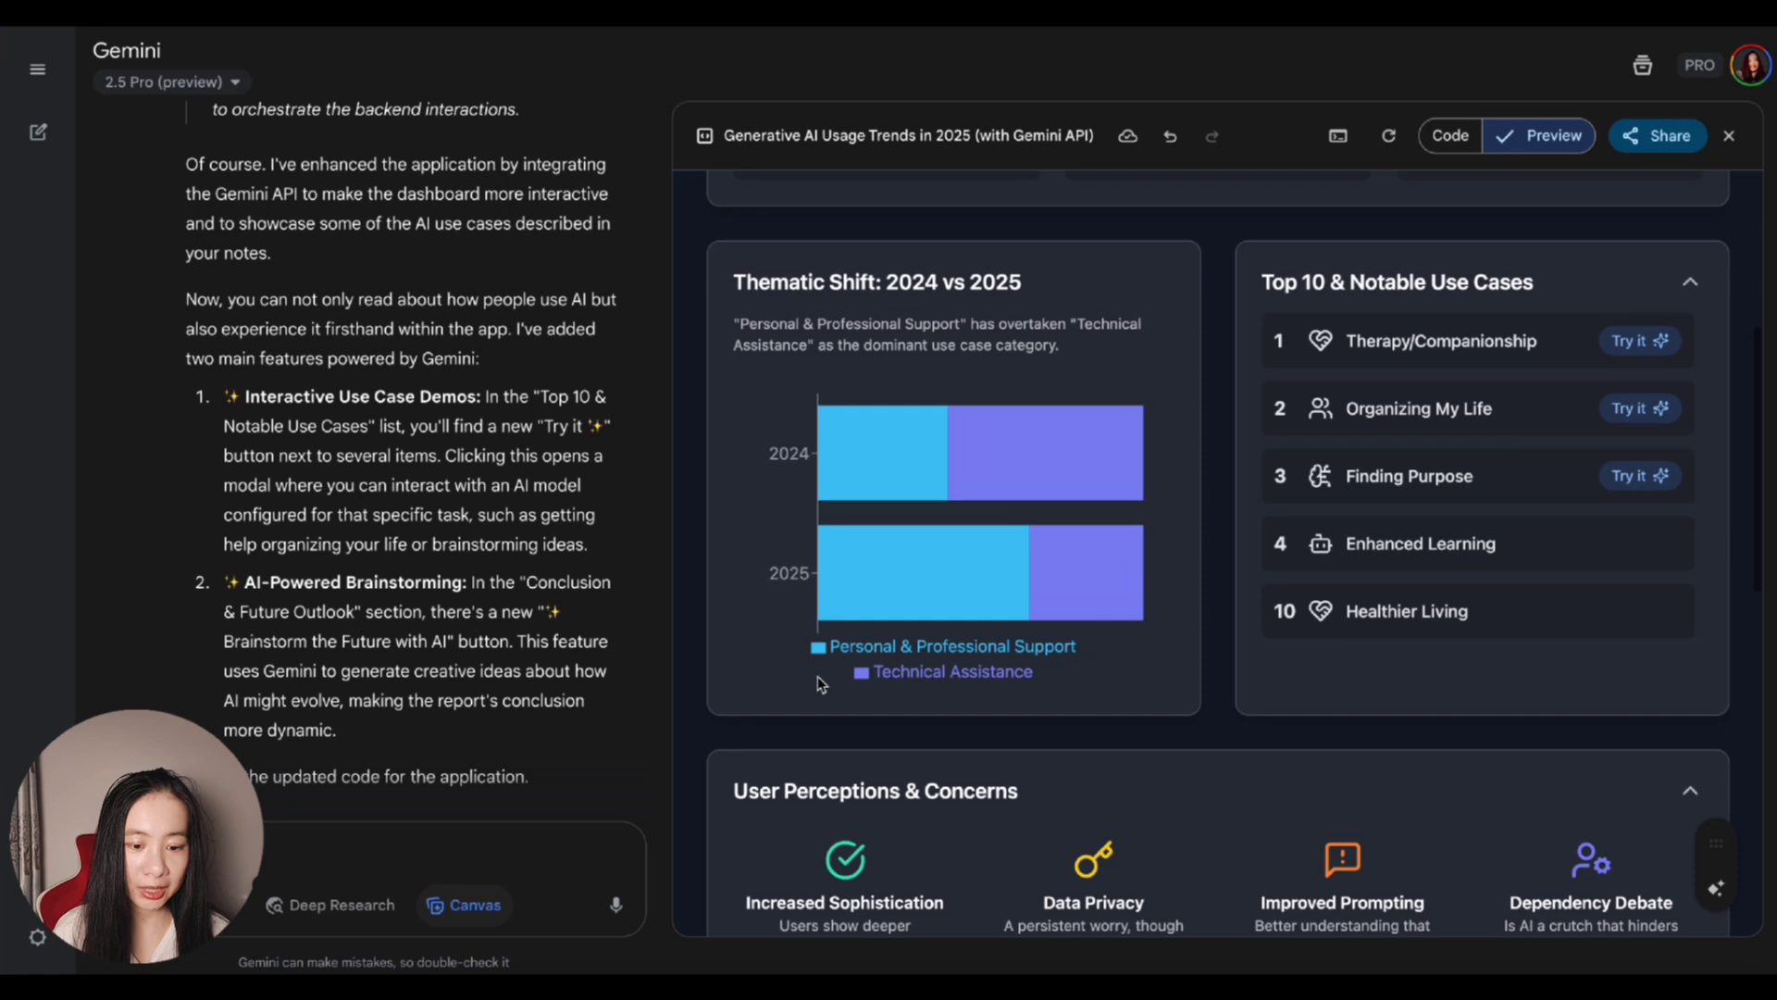
scroll(819, 683, up, 7)
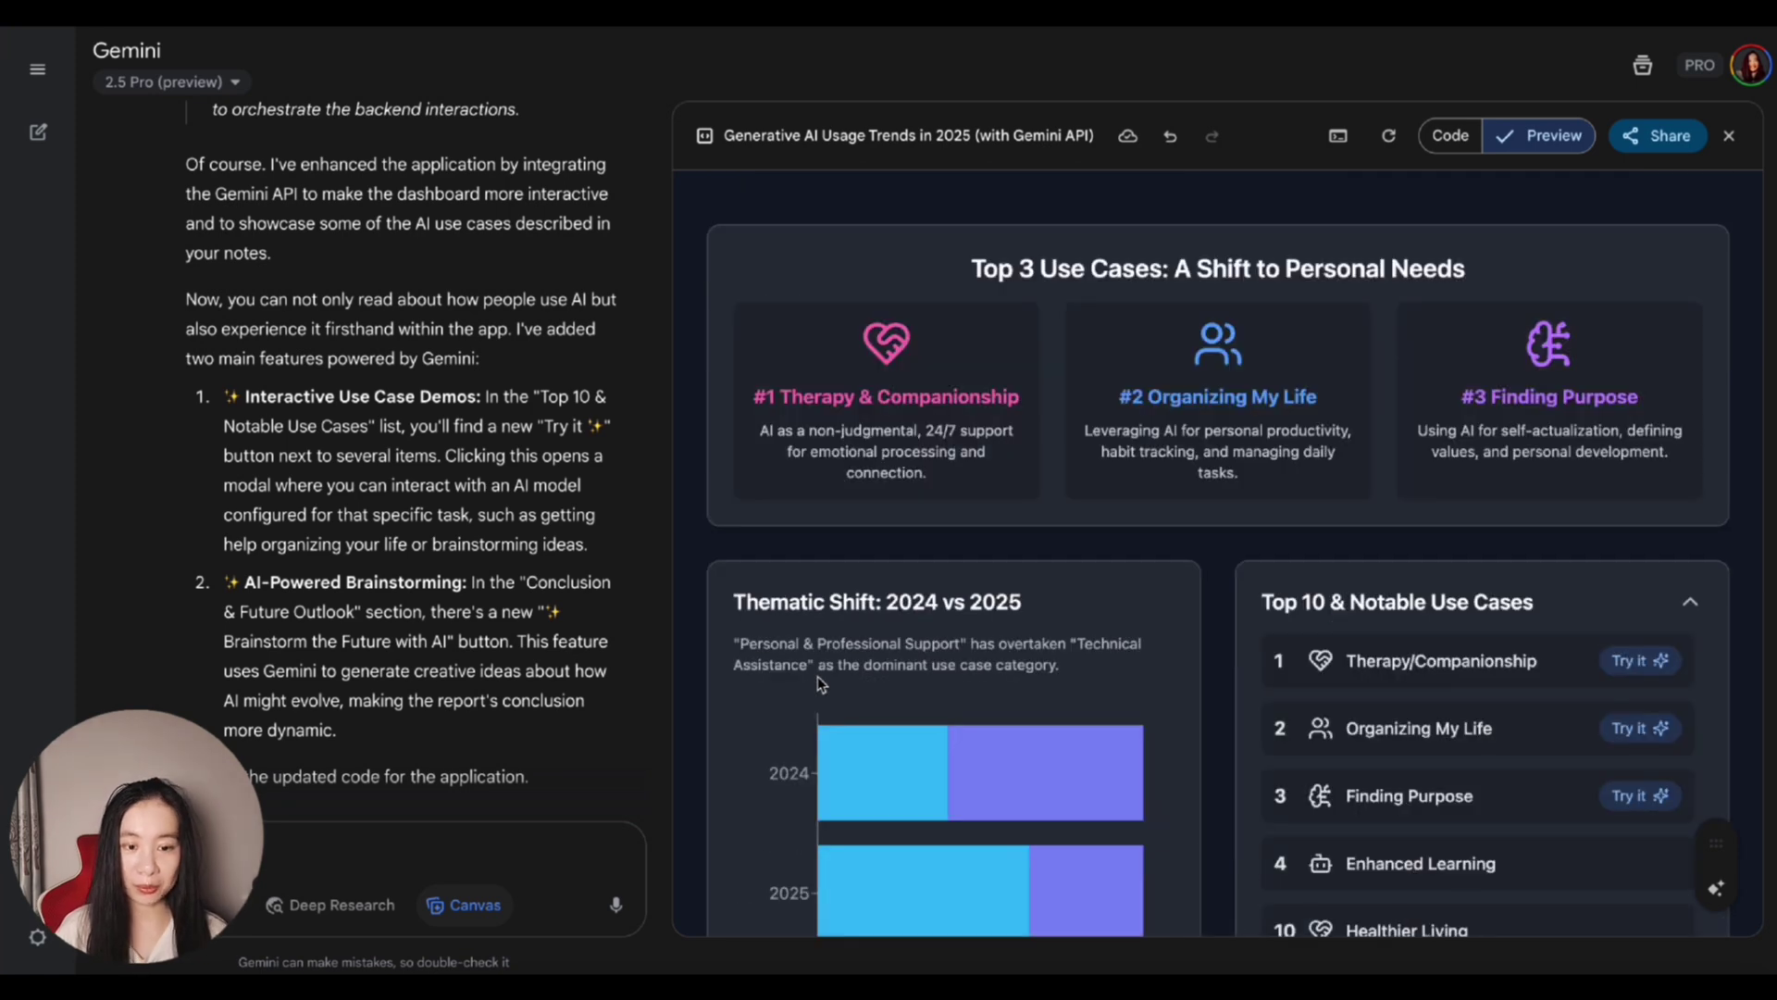
scroll(818, 683, down, 10)
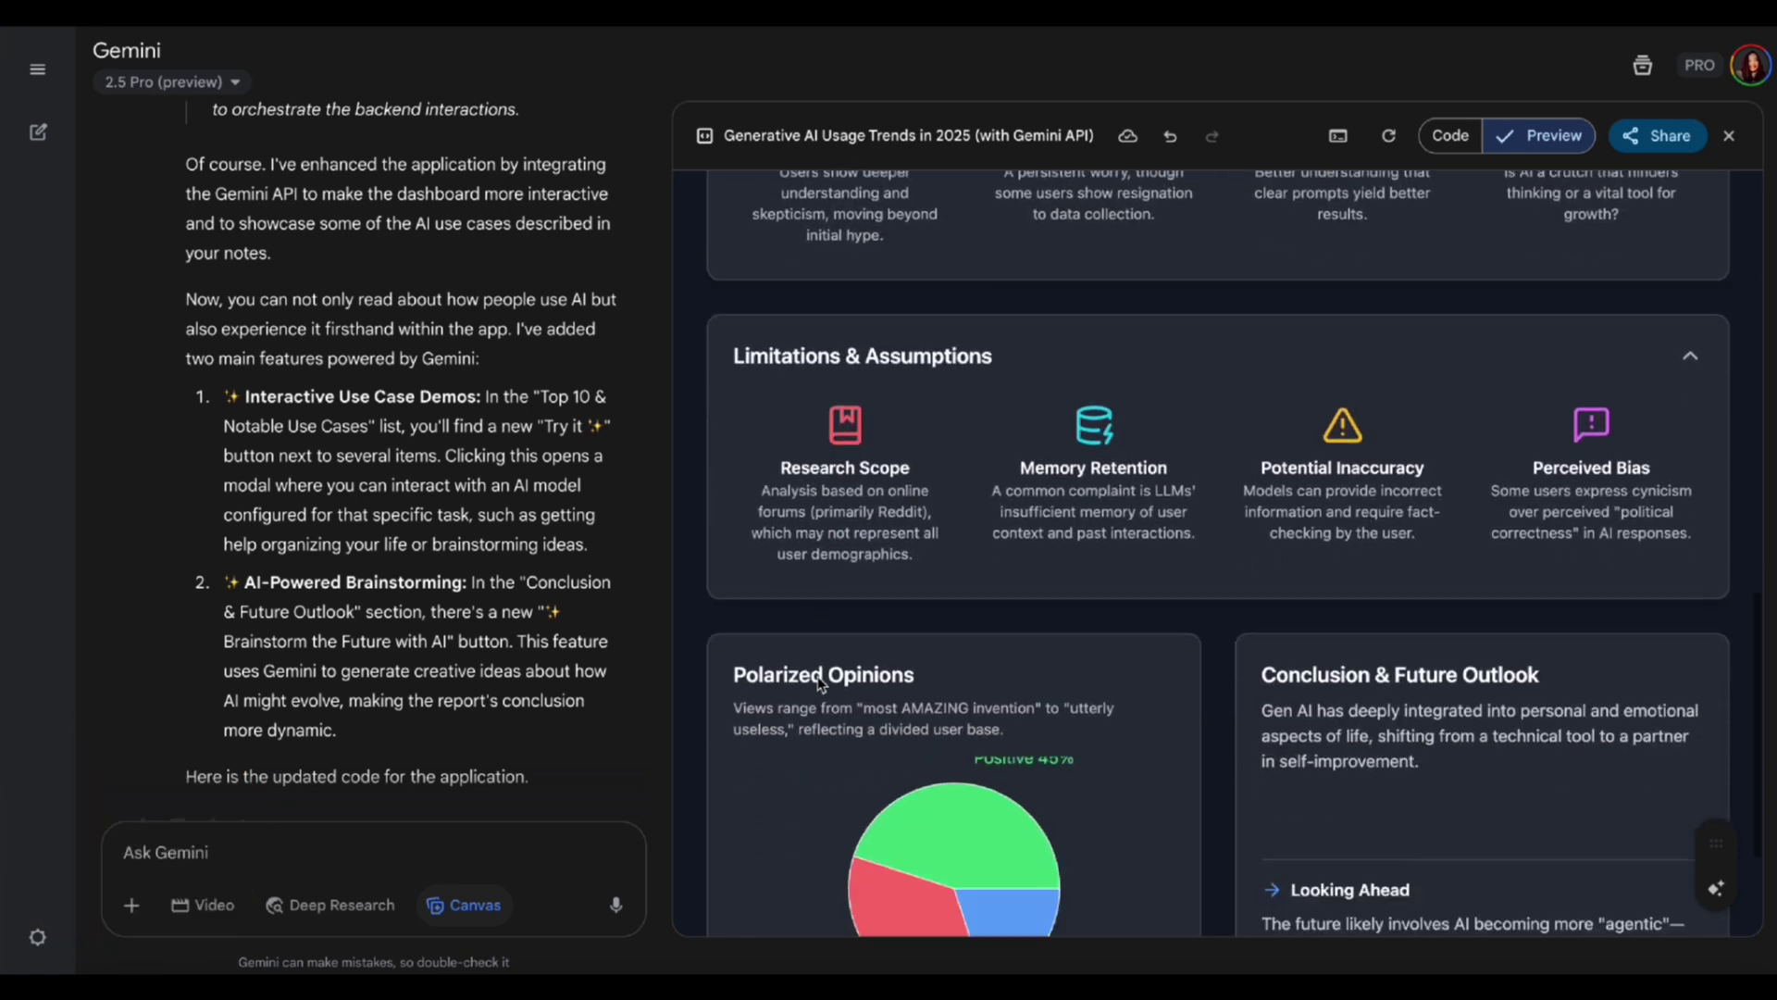
scroll(818, 683, up, 3)
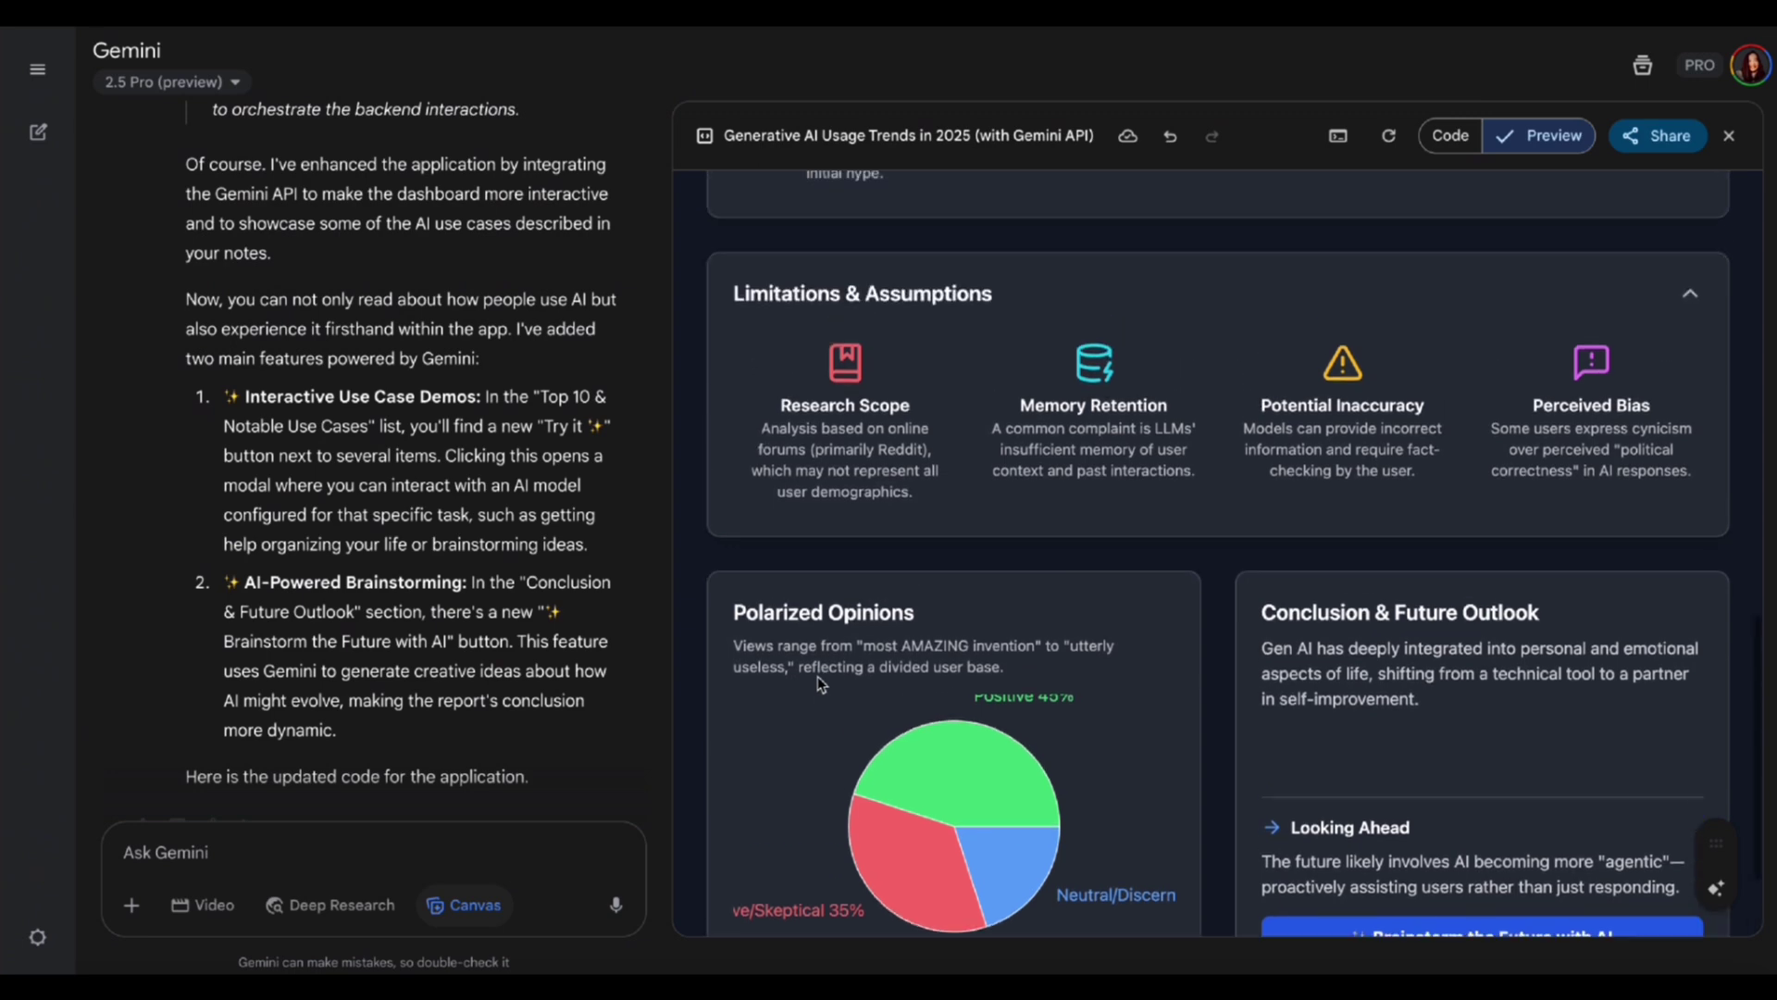
scroll(818, 683, down, 1)
scroll(819, 683, up, 10)
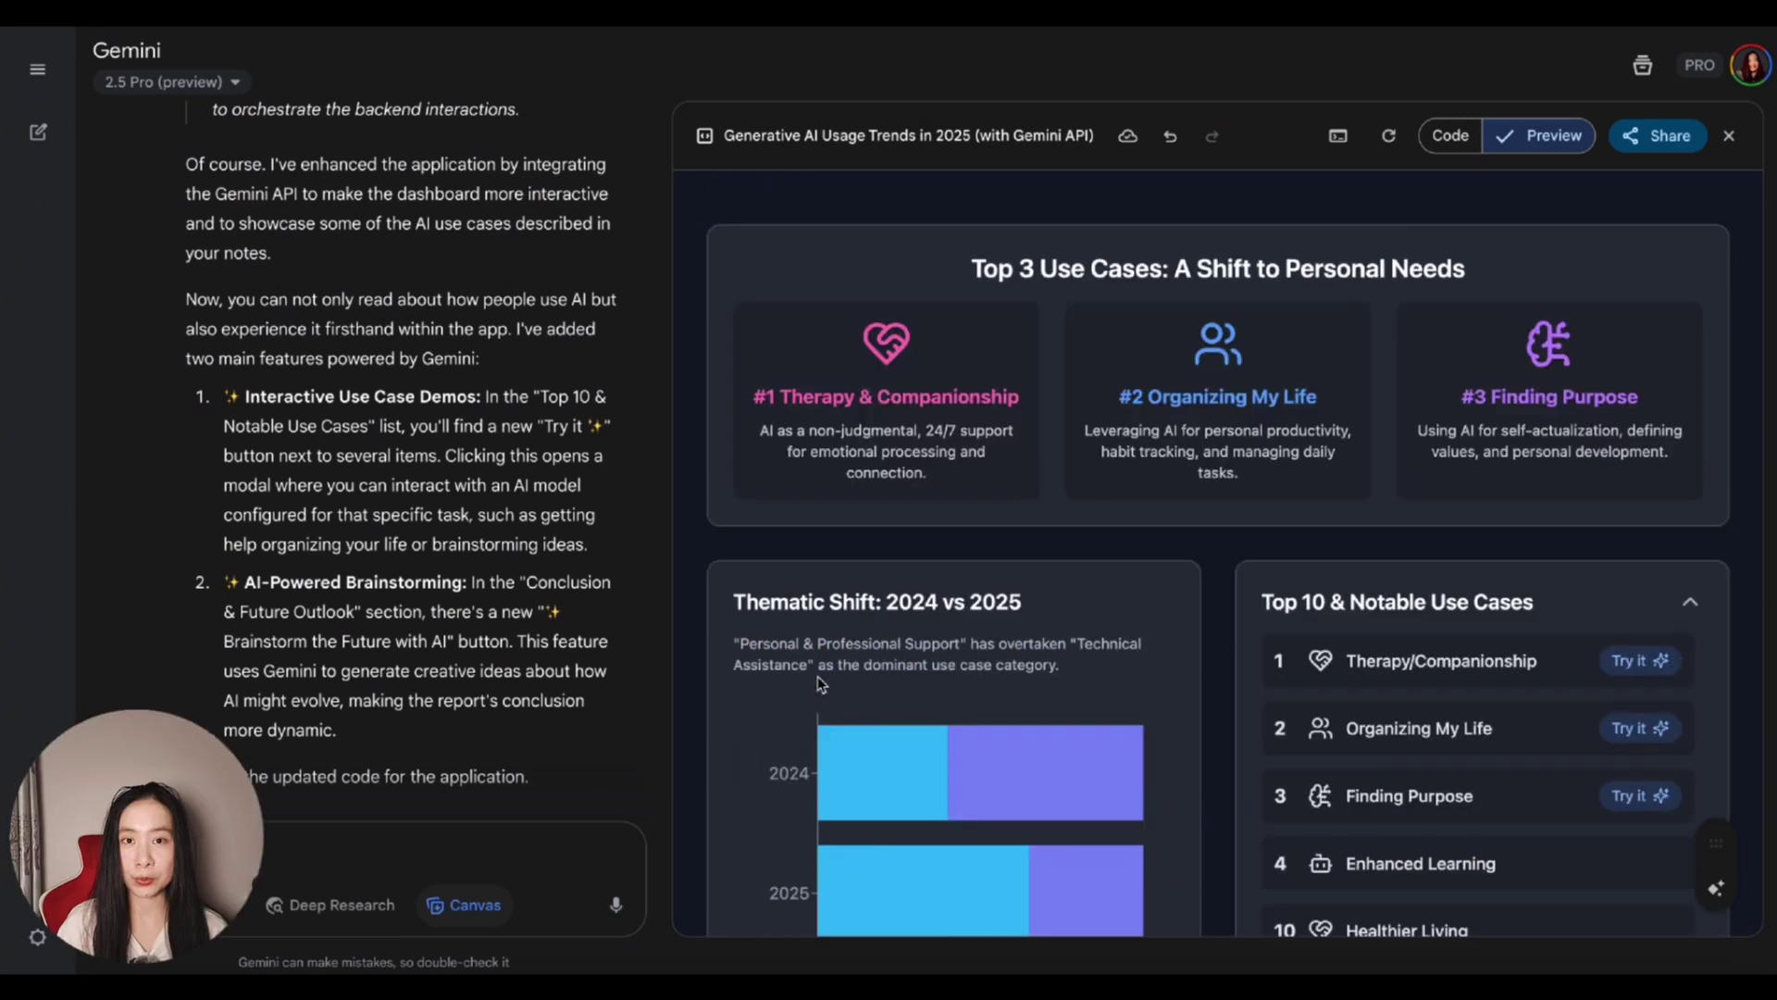